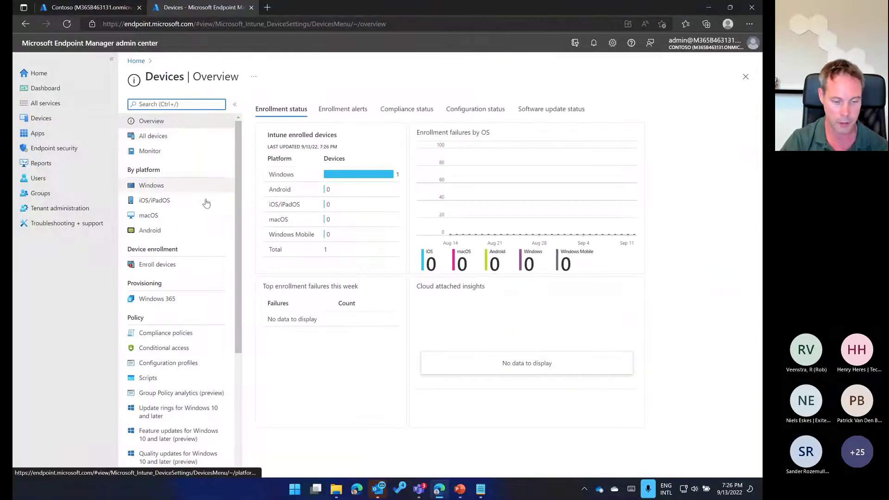
Start a new device configuration profile for Windows 10 and later with the Settings catalog profile type
{"action": "left_click", "coordinate": [164, 368]}
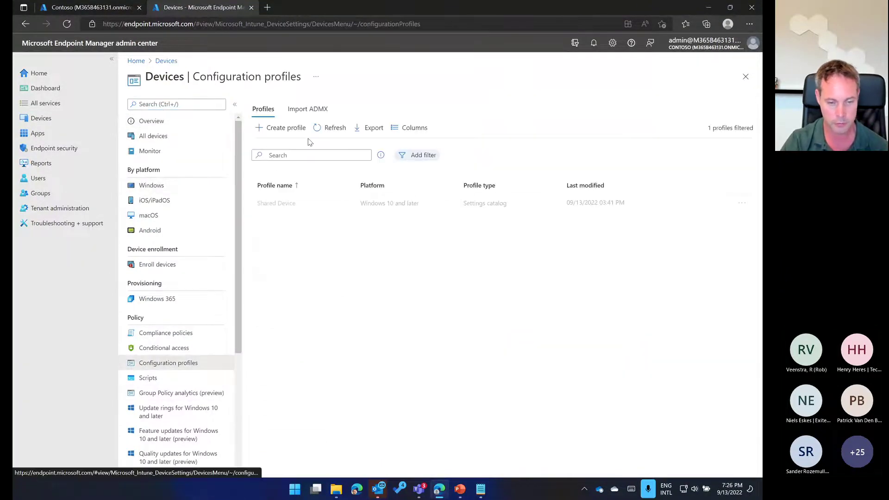
{"action": "left_click", "coordinate": [286, 128]}
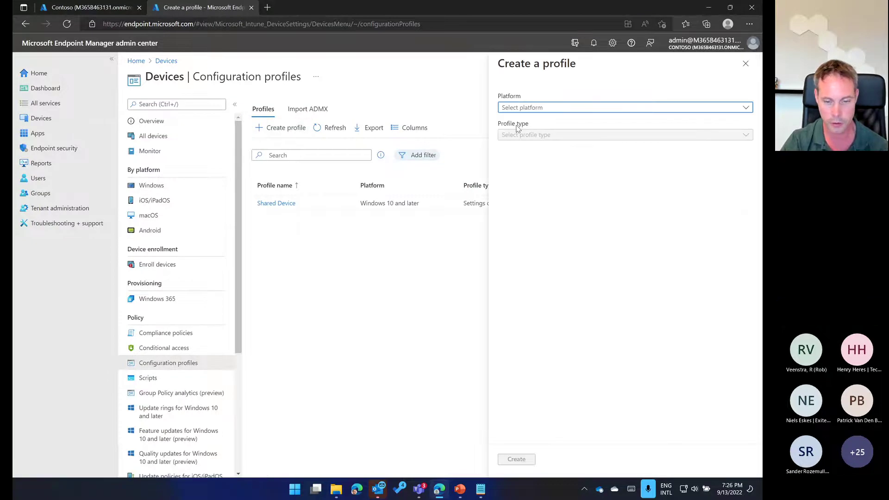
{"action": "left_click", "coordinate": [545, 108]}
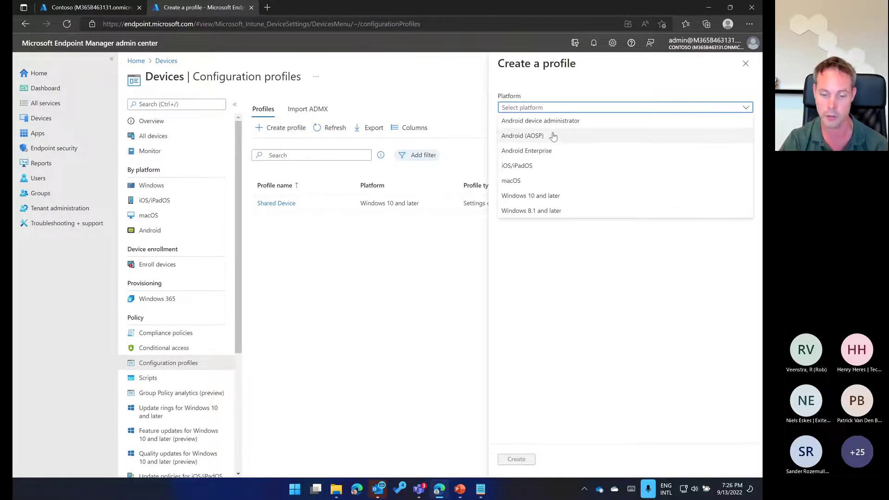
{"action": "left_click", "coordinate": [544, 194]}
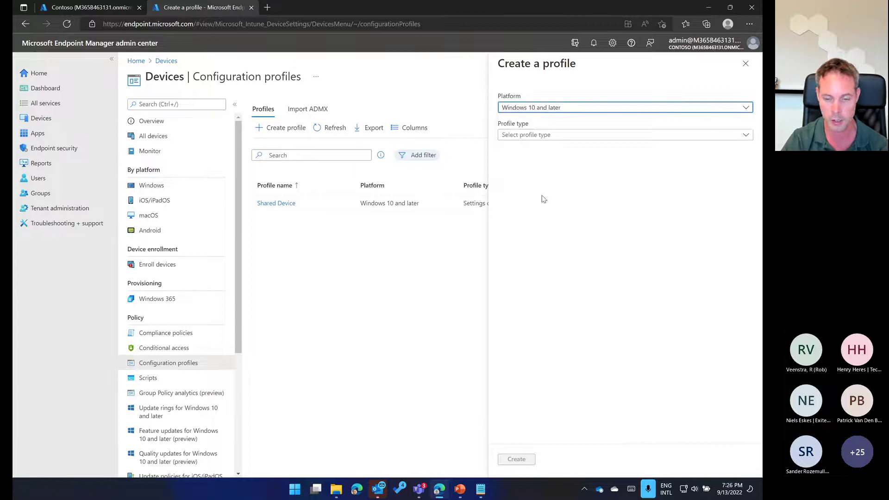
{"action": "left_click", "coordinate": [538, 138]}
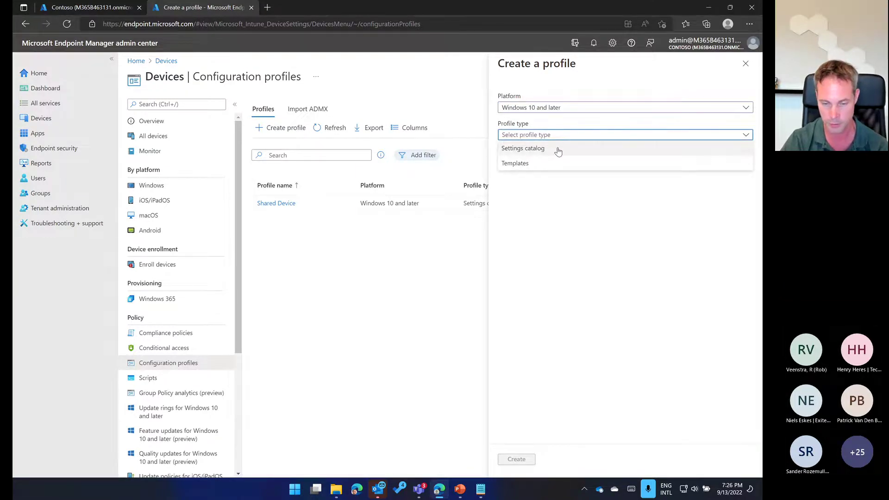
{"action": "left_click", "coordinate": [558, 150]}
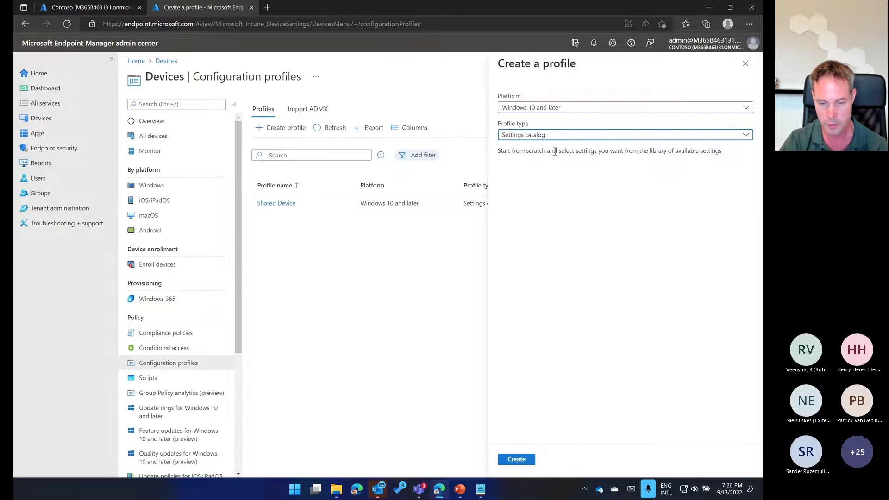
{"action": "left_click", "coordinate": [517, 459]}
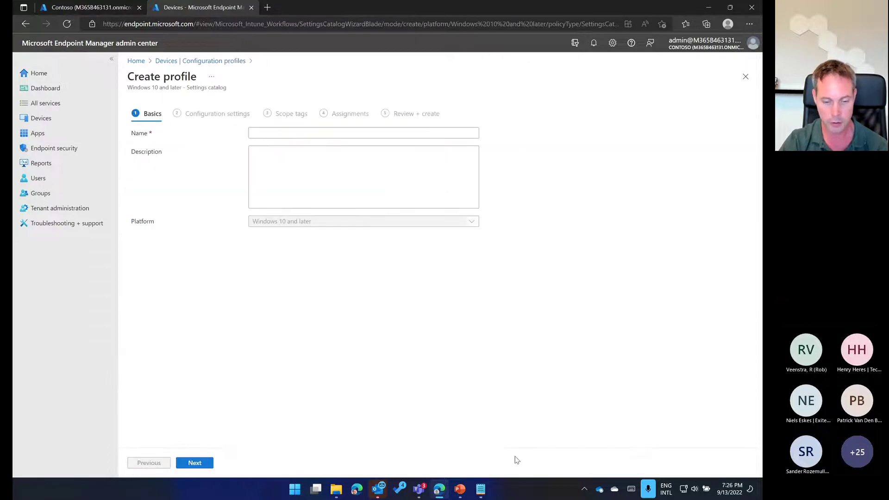
Name the profile "bitlocker" and proceed to its configuration settings
{"action": "left_click", "coordinate": [291, 134]}
{"action": "type", "text": "b"}
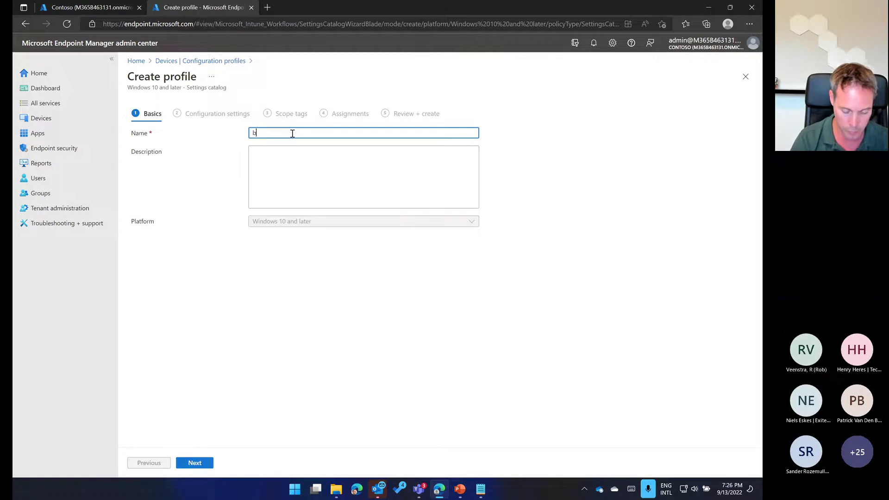
{"action": "type", "text": "itlocker"}
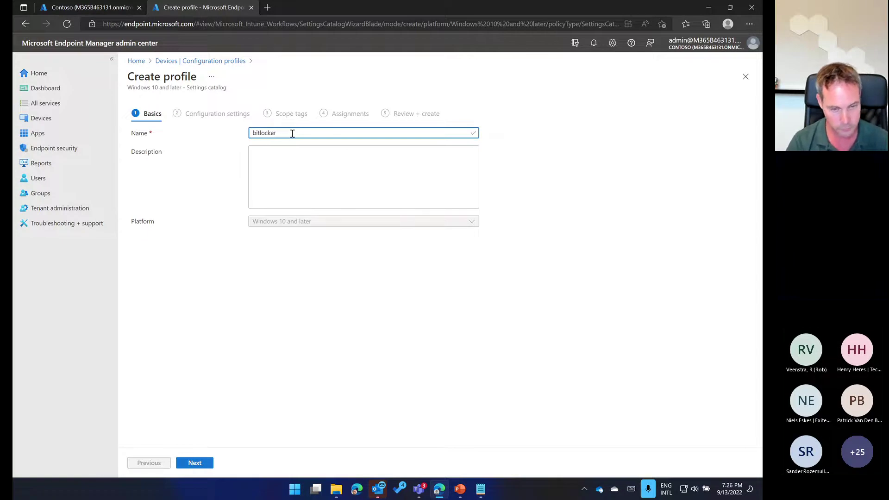
{"action": "left_click", "coordinate": [196, 462]}
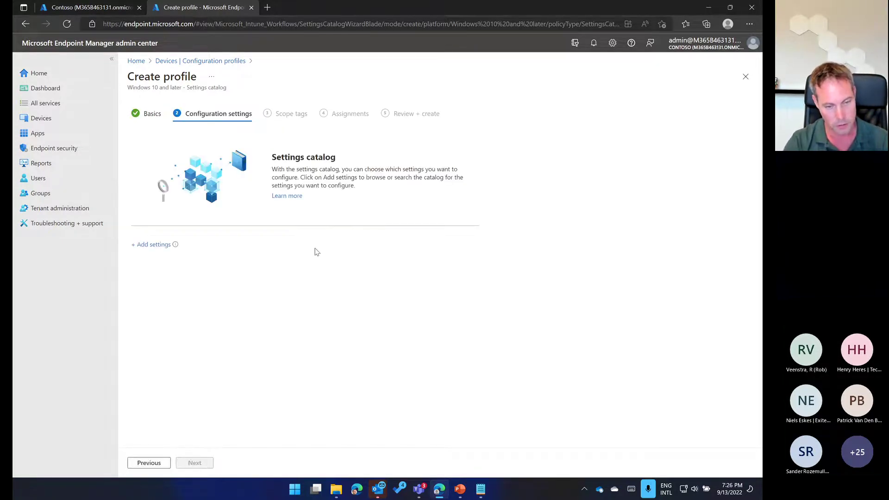
Search the settings picker for "bitlocker" and show the settings of the BitLocker category
{"action": "left_click", "coordinate": [153, 245]}
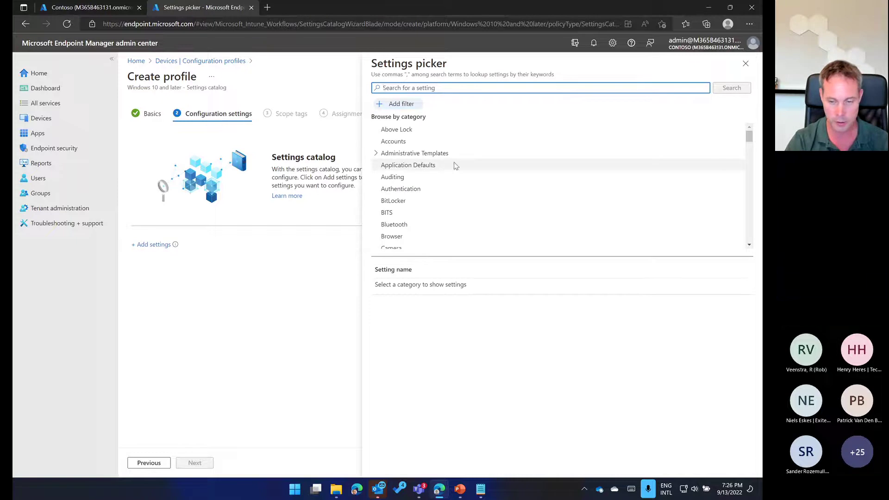
{"action": "left_click_drag", "start_coordinate": [748, 139], "coordinate": [495, 99]}
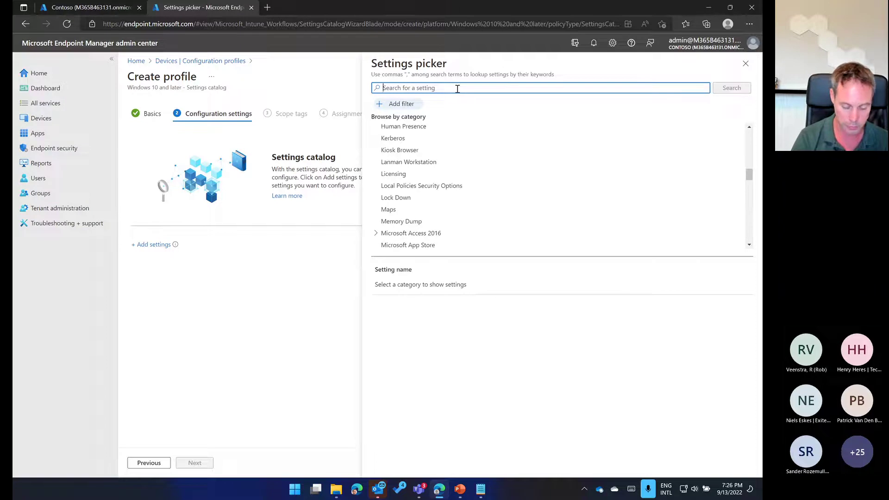
{"action": "type", "text": "bitlocker"}
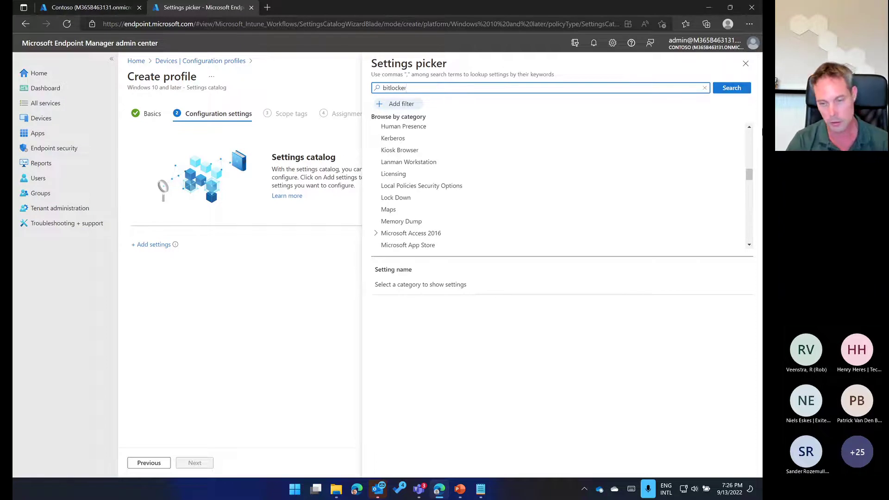
{"action": "left_click", "coordinate": [729, 91]}
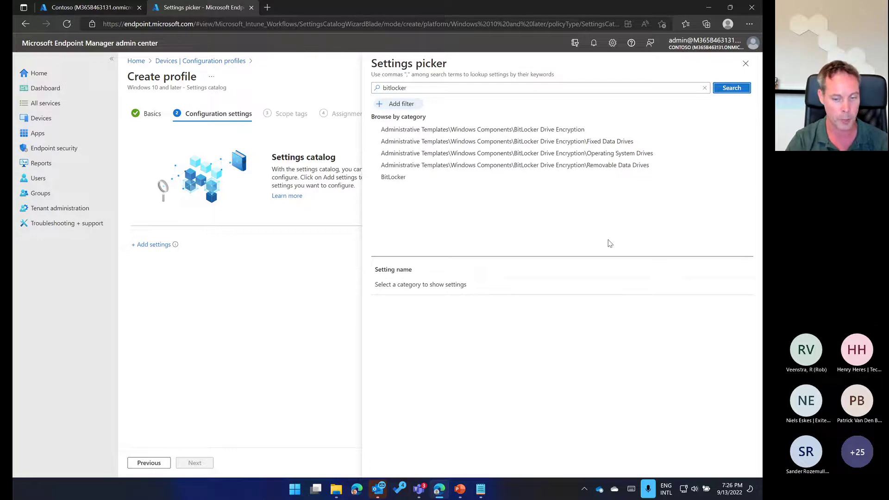
{"action": "left_click", "coordinate": [389, 181]}
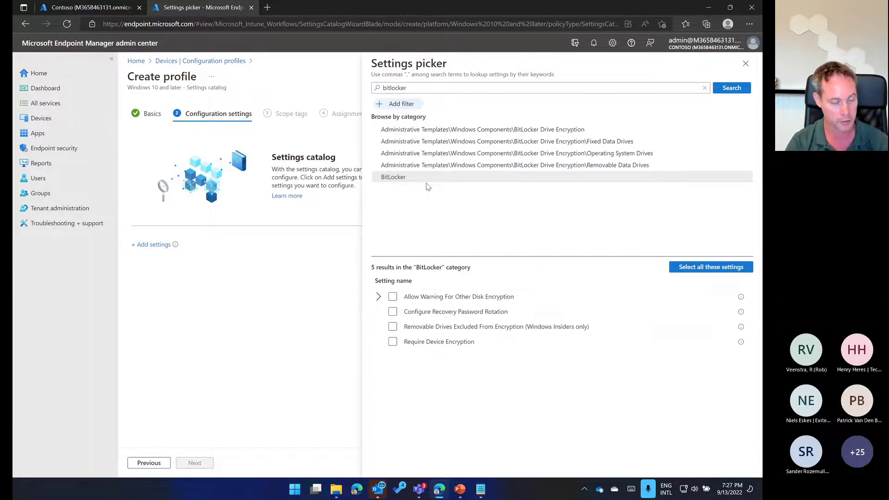
Add the settings for other-disk encryption warning, recovery password rotation, excluded removable drives and required device encryption, and close the picker
{"action": "left_click", "coordinate": [392, 297]}
{"action": "left_click", "coordinate": [393, 312]}
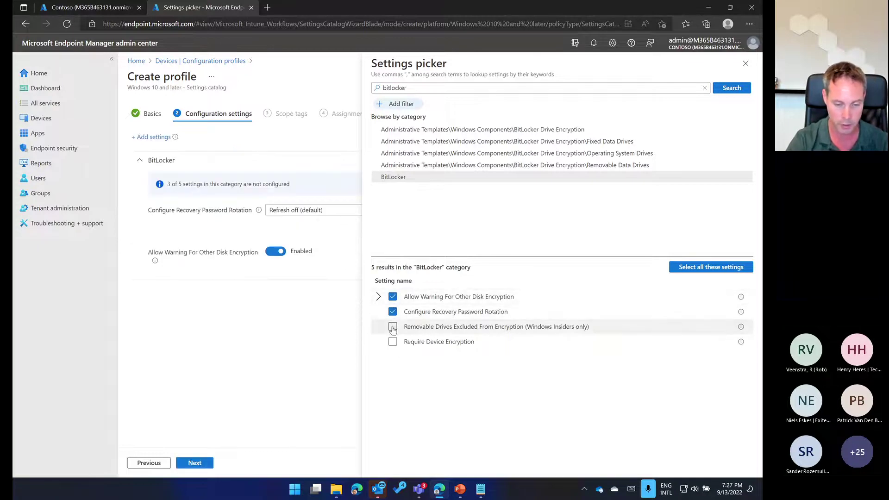
{"action": "left_click", "coordinate": [392, 326]}
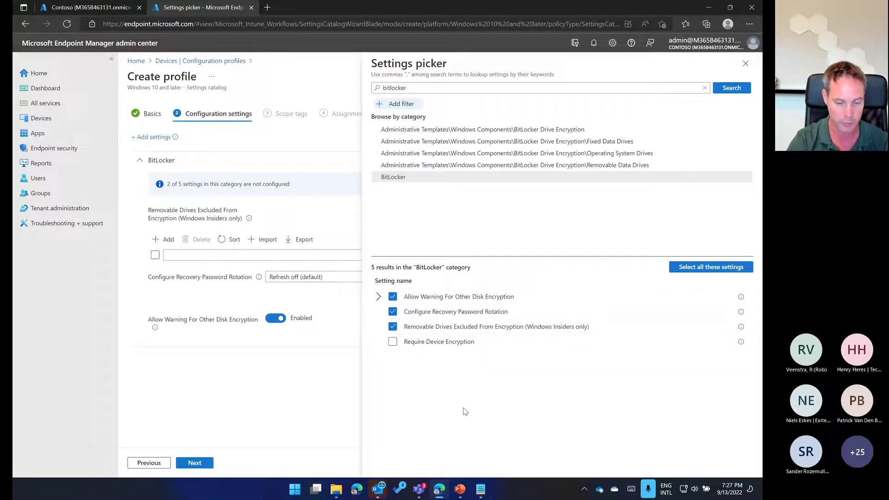
{"action": "left_click", "coordinate": [393, 343]}
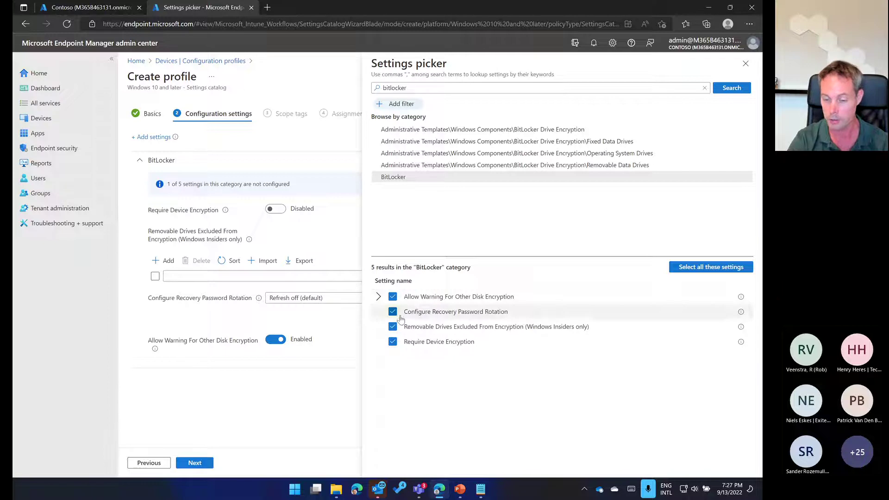
{"action": "left_click", "coordinate": [746, 66]}
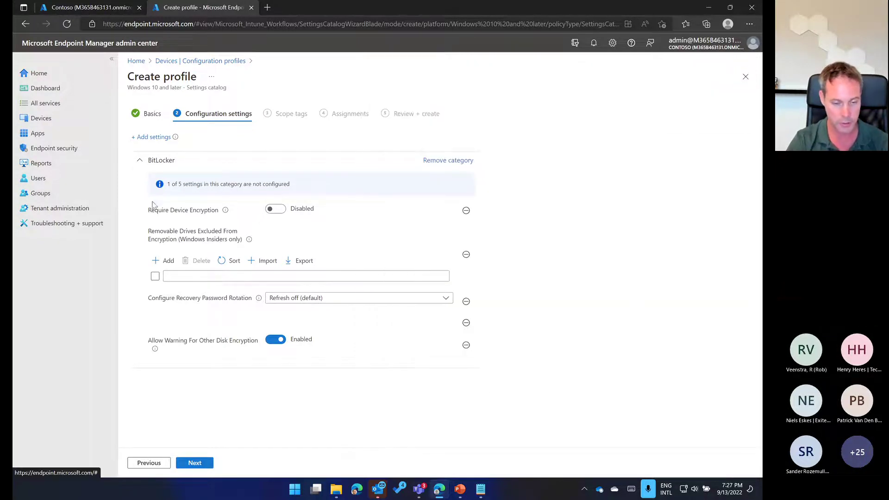
Enable Require Device Encryption and create the profile with the Default scope tag and no group assignments
{"action": "left_click", "coordinate": [276, 210]}
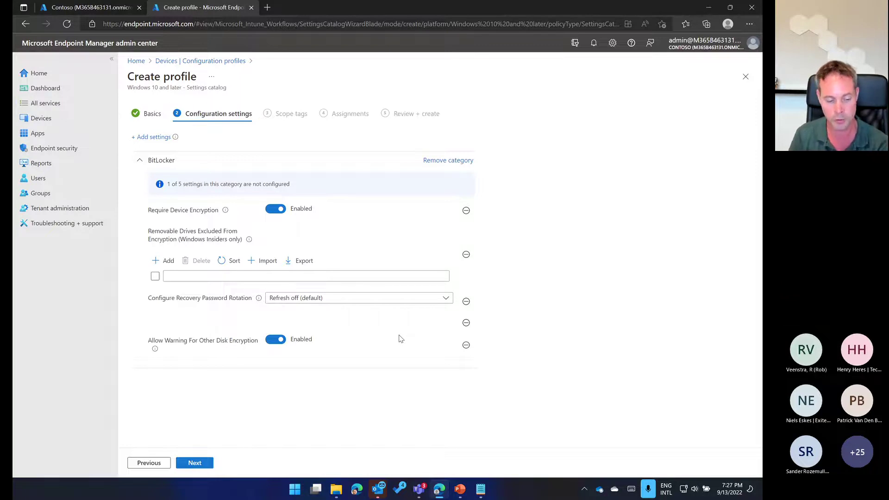
{"action": "left_click", "coordinate": [199, 464]}
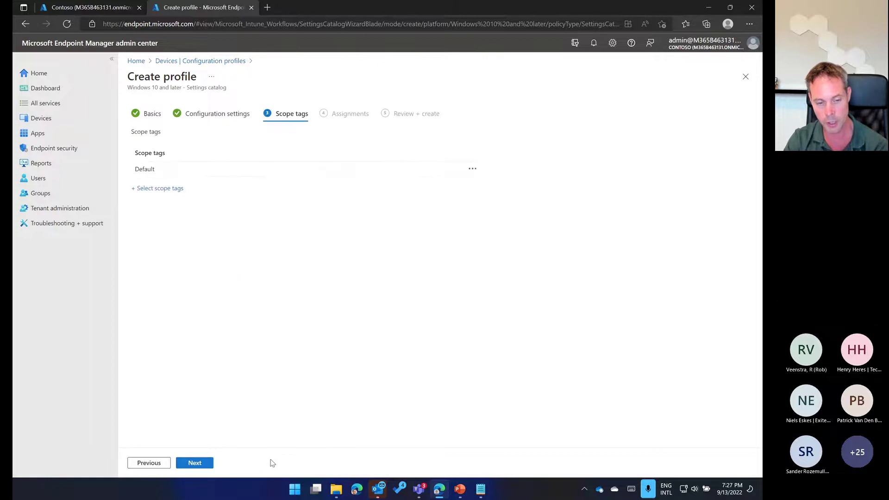
{"action": "left_click", "coordinate": [193, 466]}
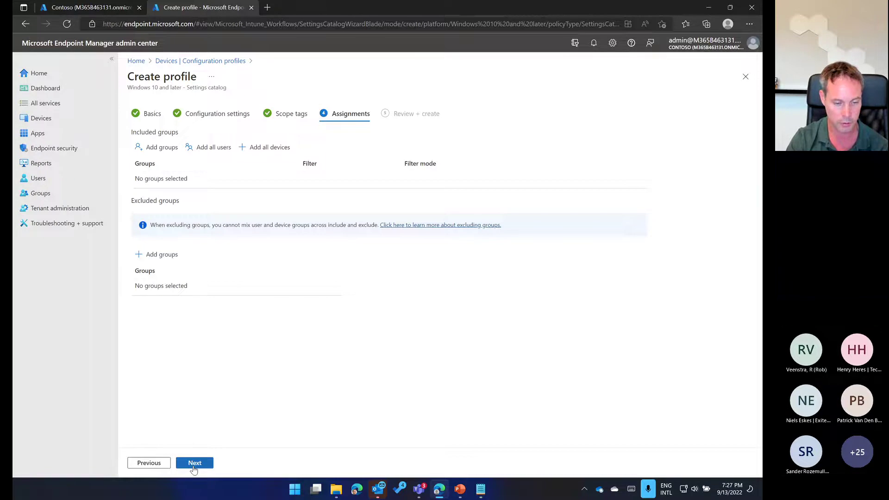
{"action": "left_click", "coordinate": [193, 465]}
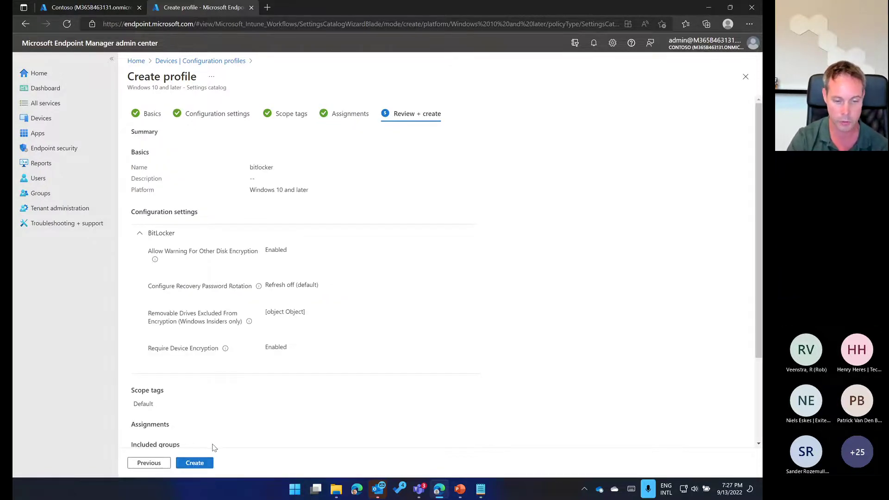
{"action": "left_click", "coordinate": [195, 462]}
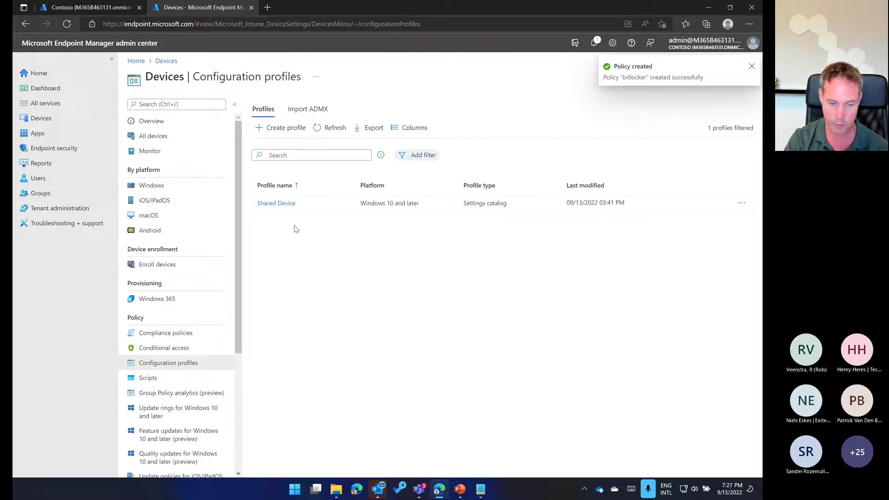
Examine the Shared Device profile's properties, assignments and Shared PC settings, and return to the configuration profiles list
{"action": "left_click", "coordinate": [279, 204]}
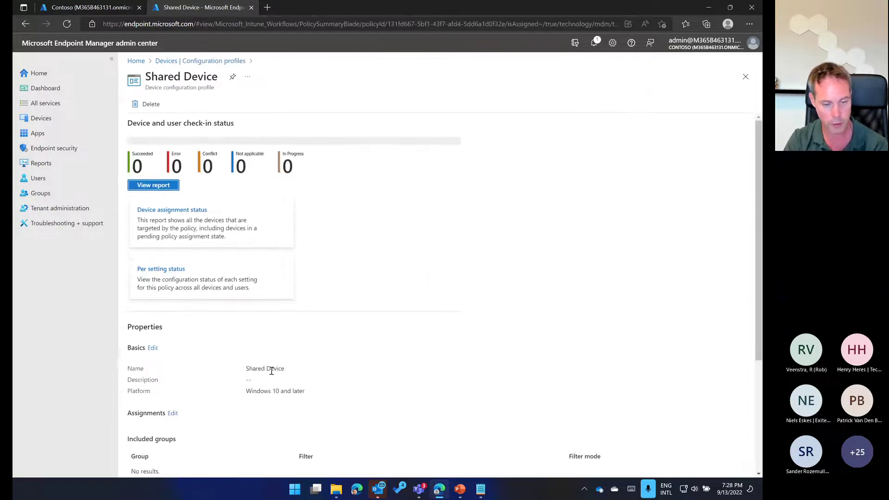
{"action": "scroll", "coordinate": [425, 304], "scroll_direction": "down", "scroll_amount": 3}
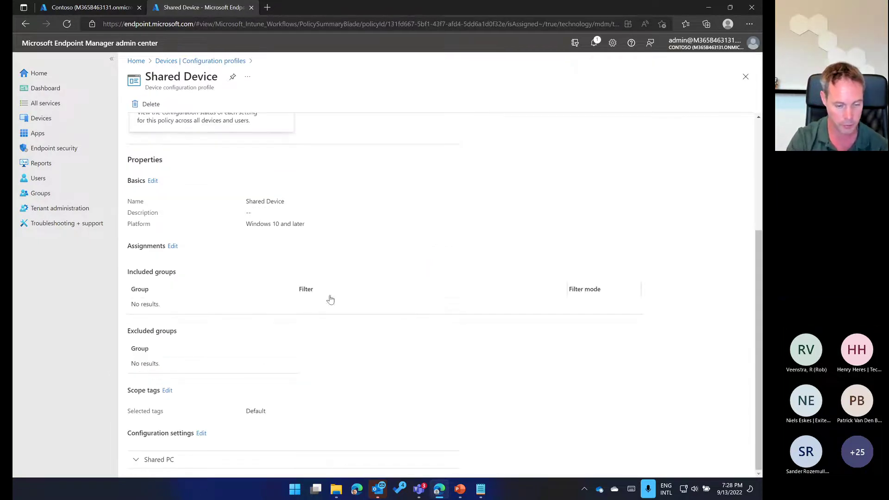
{"action": "left_click", "coordinate": [136, 458]}
{"action": "left_click_drag", "start_coordinate": [757, 191], "coordinate": [758, 375]}
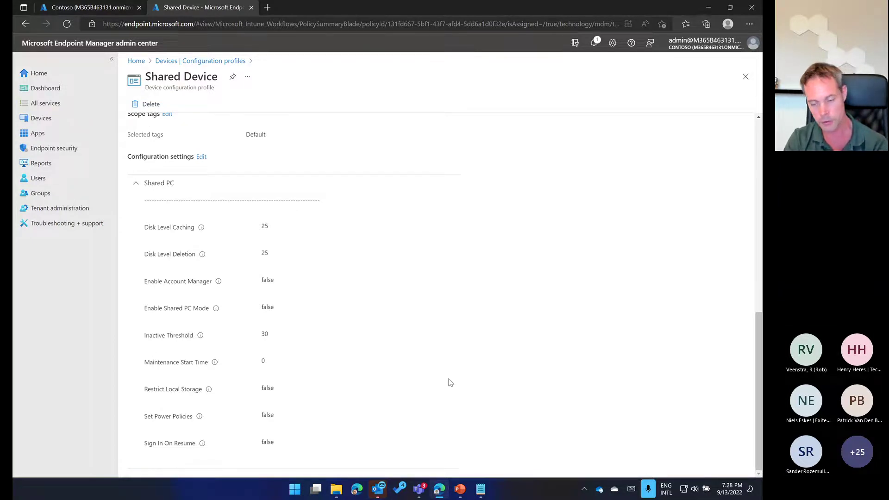
{"action": "scroll", "coordinate": [444, 384], "scroll_direction": "up", "scroll_amount": 3}
{"action": "scroll", "coordinate": [449, 364], "scroll_direction": "up", "scroll_amount": 6}
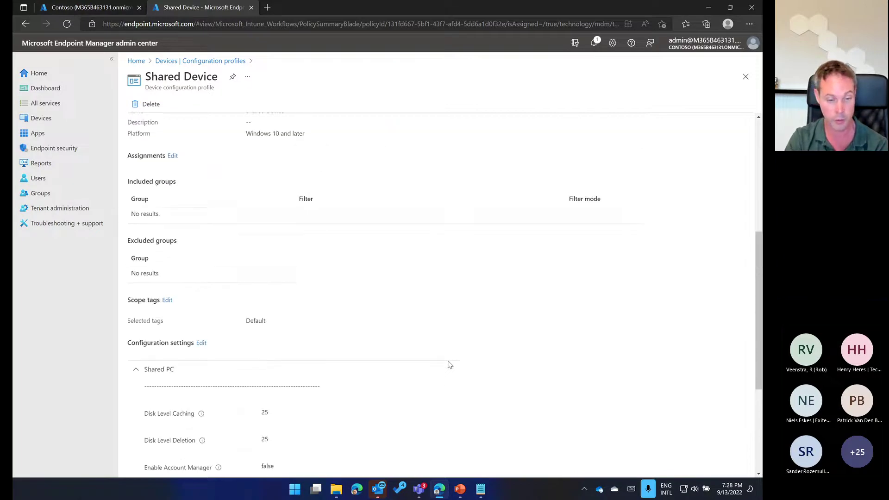
{"action": "scroll", "coordinate": [481, 359], "scroll_direction": "up", "scroll_amount": 3}
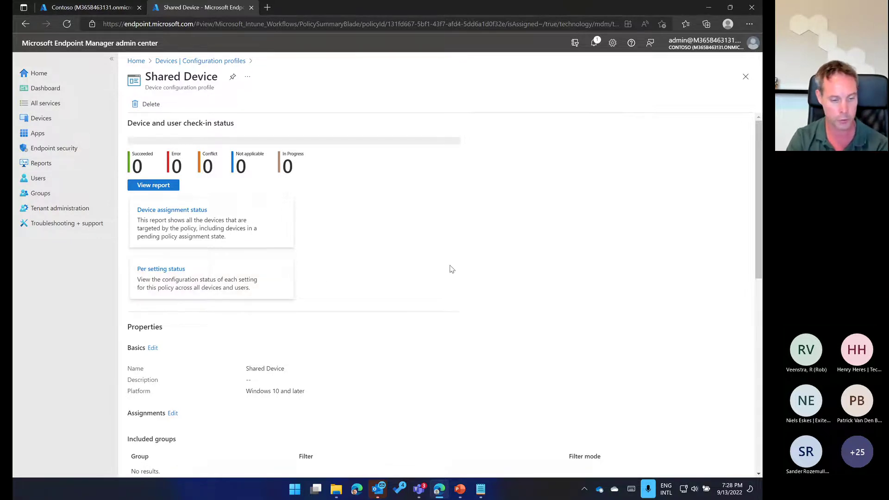
{"action": "scroll", "coordinate": [419, 266], "scroll_direction": "down", "scroll_amount": 2}
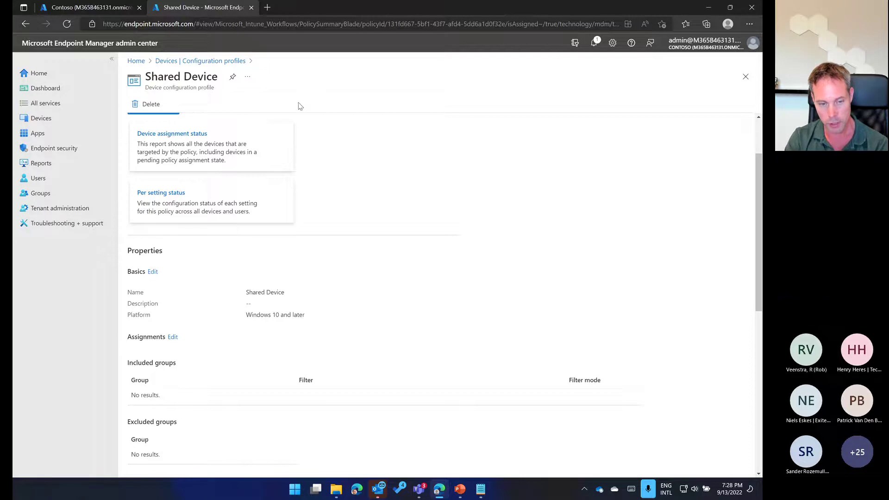
{"action": "left_click", "coordinate": [211, 61]}
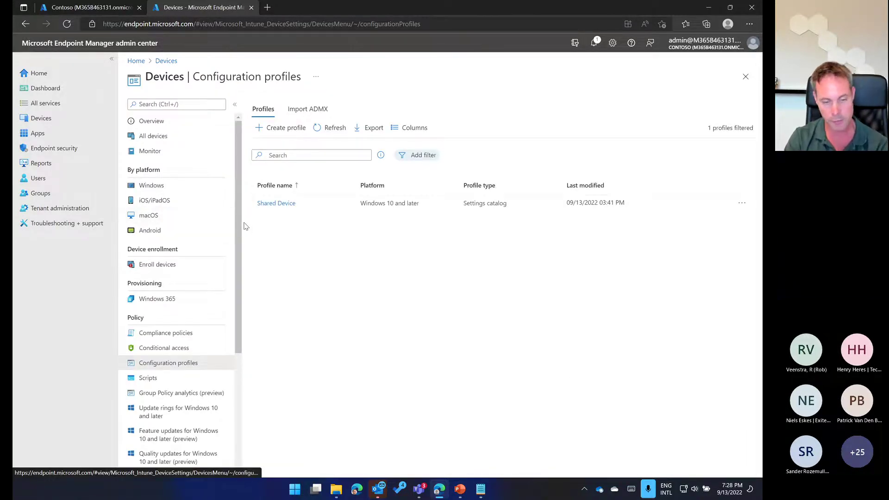
Import the gpreport.xml file from the Demo folder into Group Policy analytics and close the import pane
{"action": "left_click", "coordinate": [187, 394]}
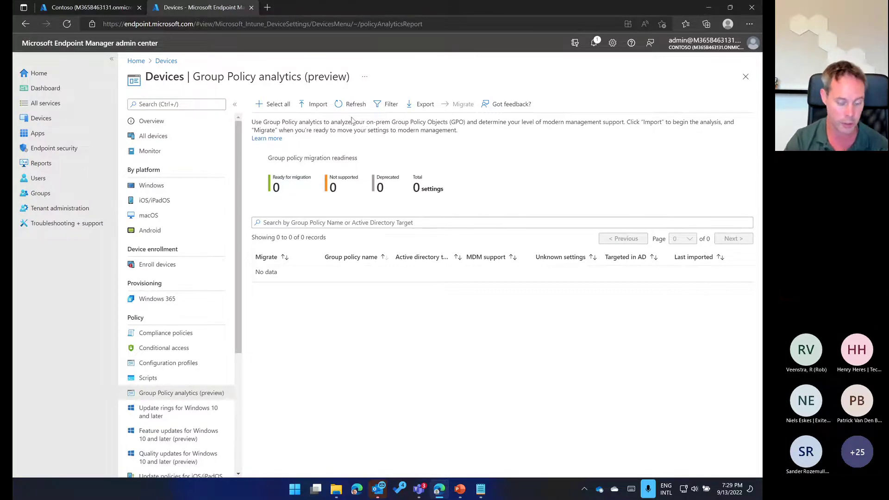
{"action": "left_click", "coordinate": [314, 103]}
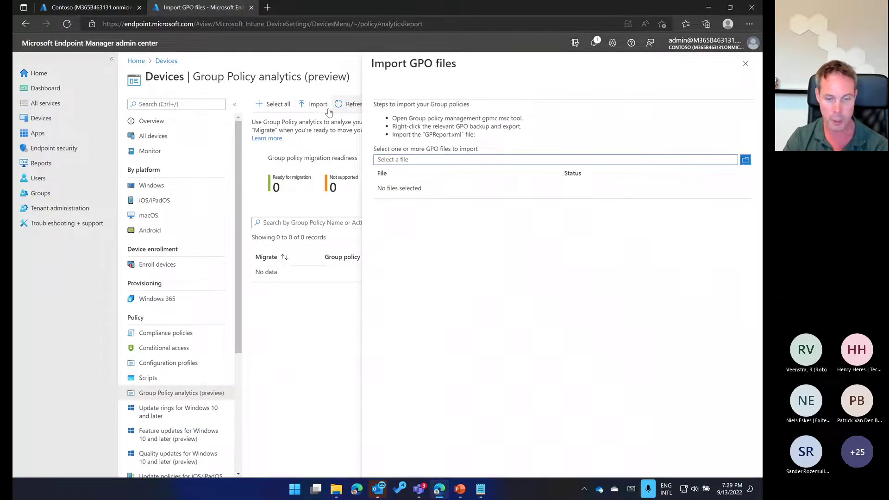
{"action": "left_click", "coordinate": [746, 161]}
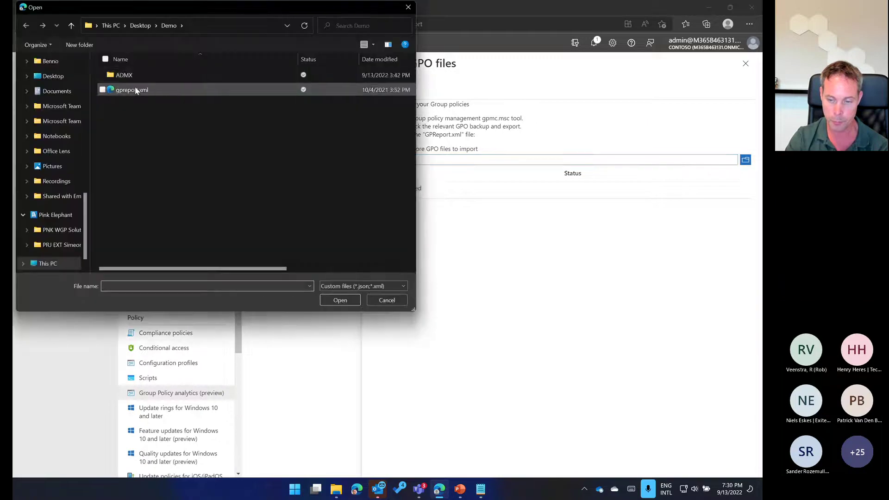
{"action": "left_click", "coordinate": [141, 93]}
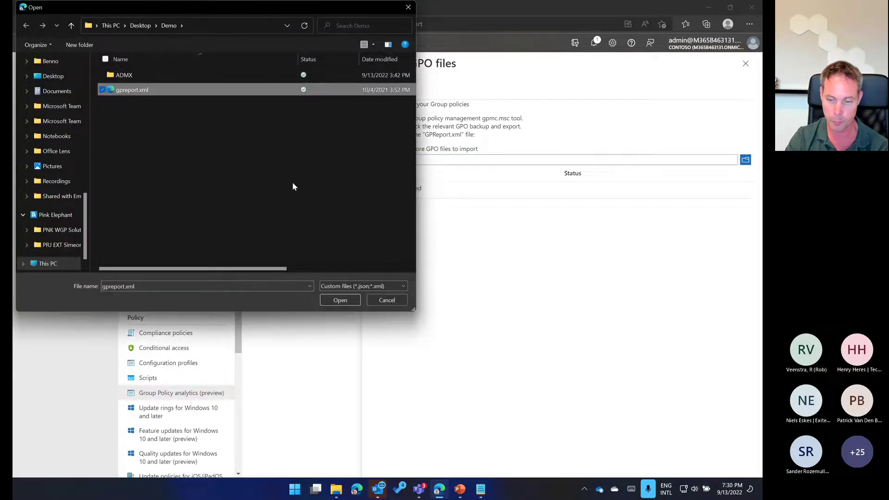
{"action": "left_click", "coordinate": [340, 301]}
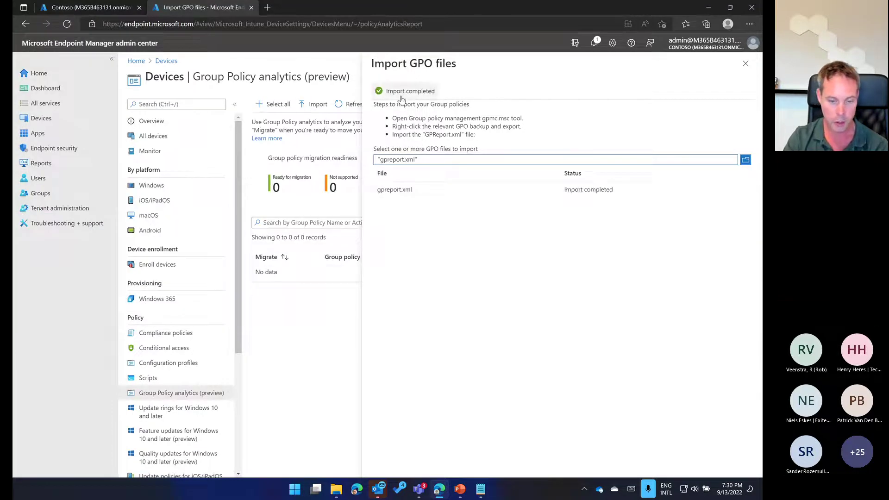
{"action": "left_click", "coordinate": [744, 68]}
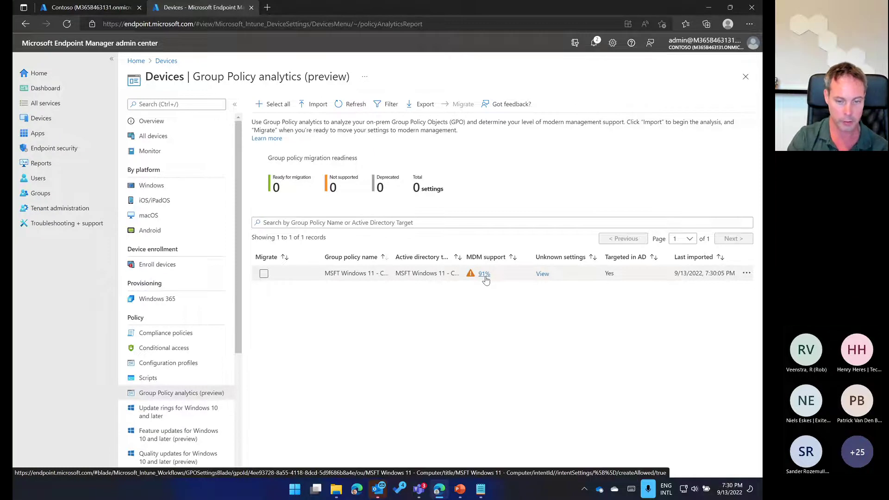
Examine the MDM support of the individual settings in the imported MSFT Windows 11 - Computer policy across several result pages
{"action": "left_click", "coordinate": [483, 274]}
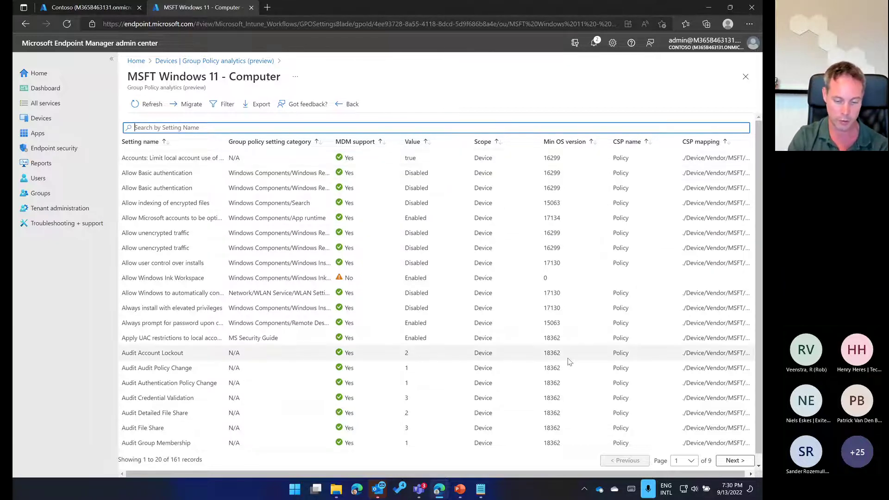
{"action": "left_click_drag", "start_coordinate": [539, 478], "coordinate": [542, 477]}
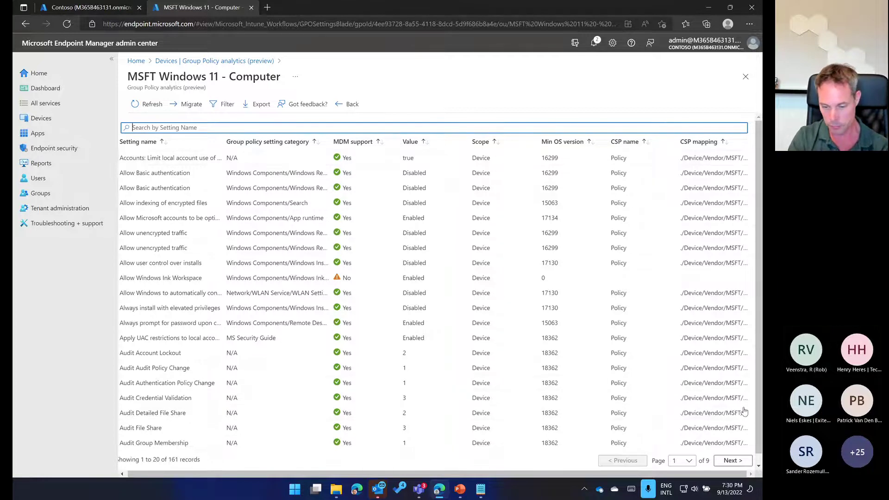
{"action": "left_click", "coordinate": [731, 461]}
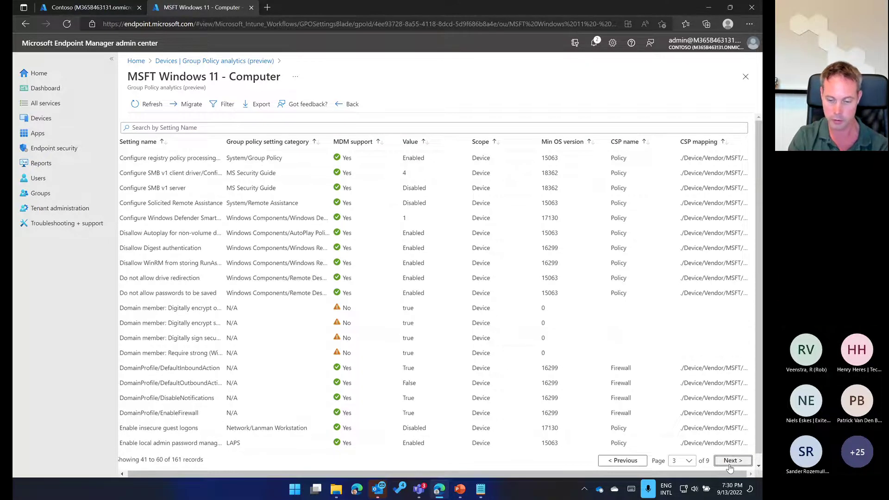
{"action": "left_click", "coordinate": [730, 461]}
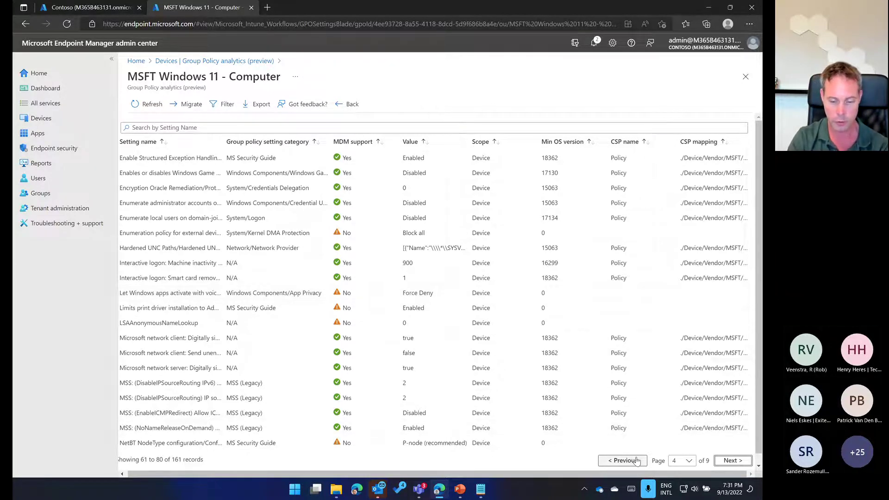
{"action": "left_click", "coordinate": [622, 460]}
{"action": "left_click", "coordinate": [622, 460]}
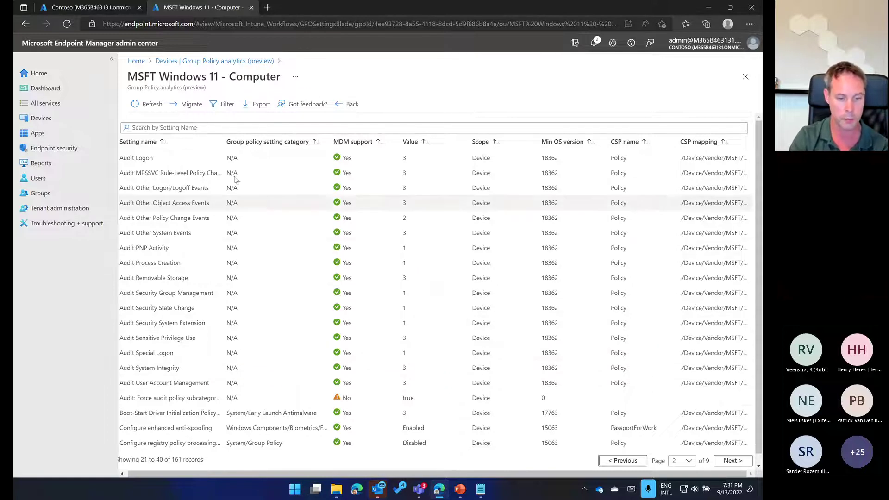
Start migrating the policy to the cloud, selecting all migratable settings on the first page and keeping their configured values
{"action": "left_click", "coordinate": [191, 105]}
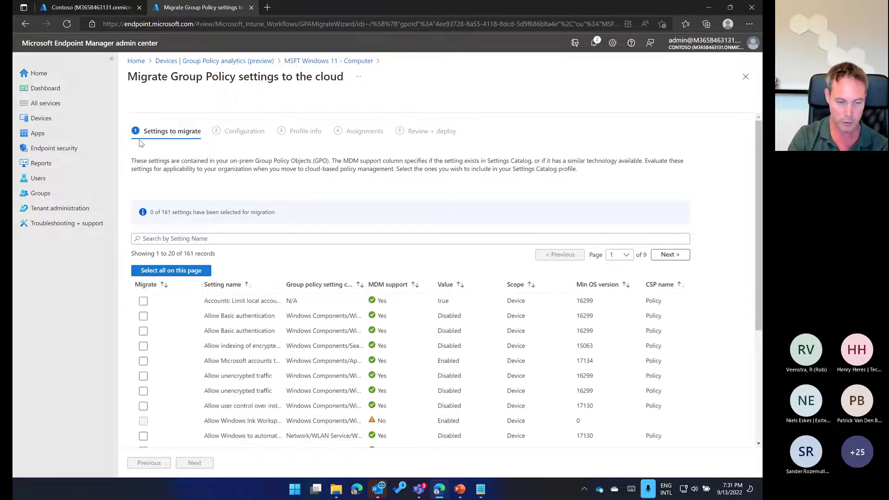
{"action": "left_click", "coordinate": [157, 271]}
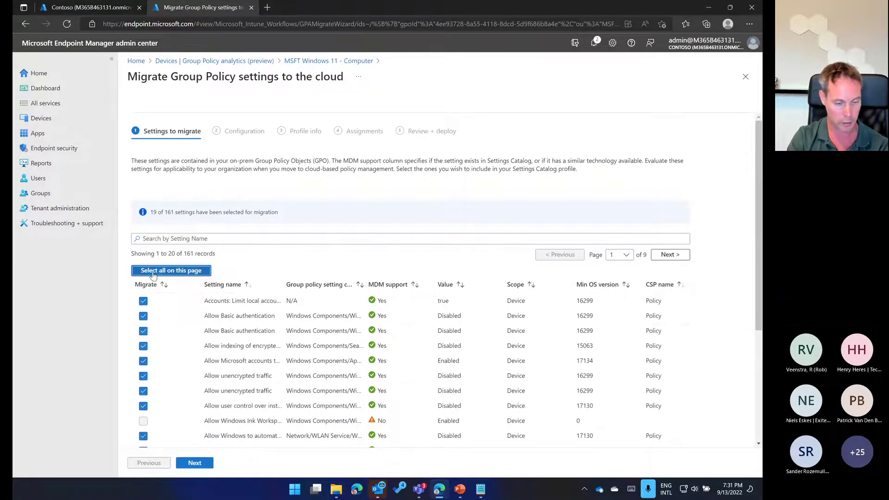
{"action": "scroll", "coordinate": [368, 370], "scroll_direction": "down", "scroll_amount": 2}
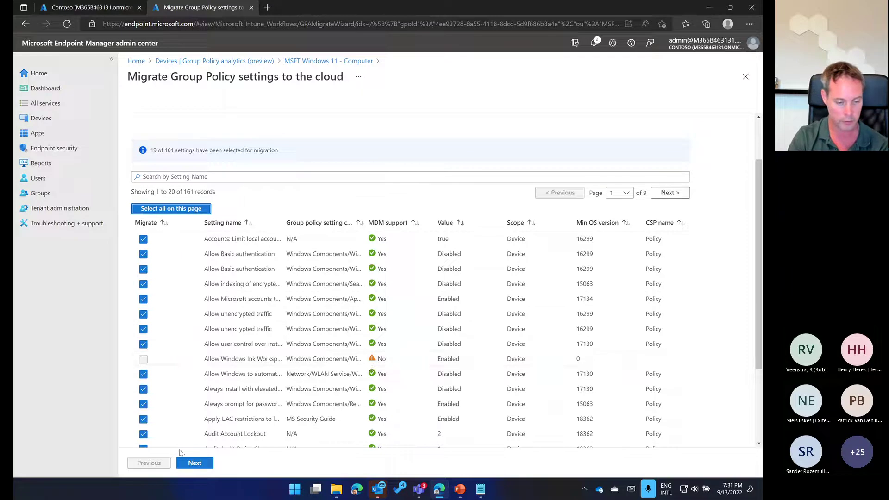
{"action": "left_click", "coordinate": [196, 463]}
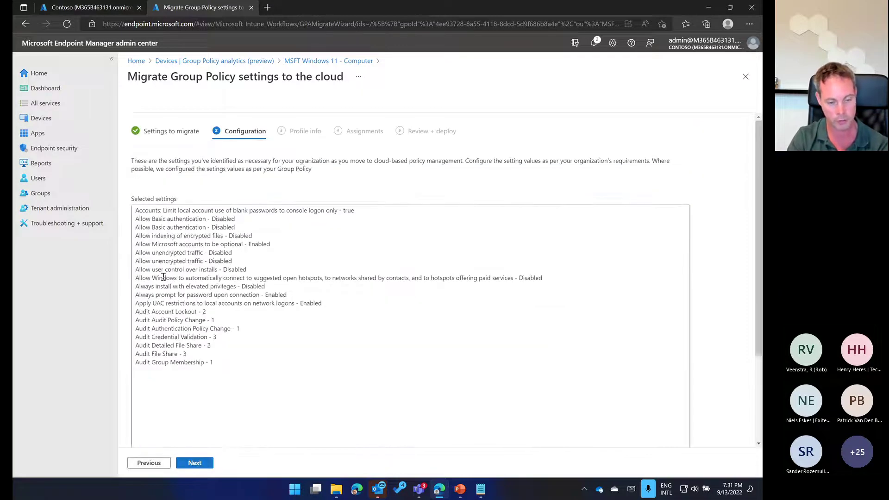
{"action": "left_click", "coordinate": [193, 463]}
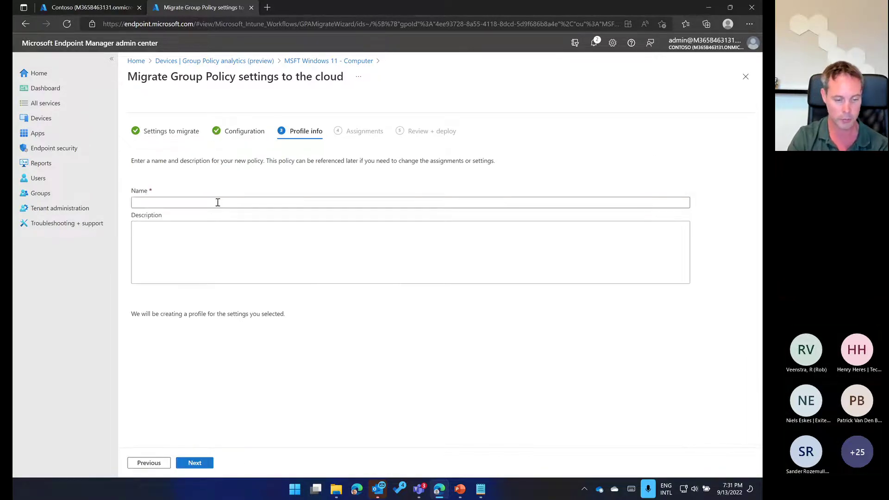
Name the migrated profile "test gpo import" and deploy it without any group assignments
{"action": "left_click", "coordinate": [218, 202]}
{"action": "type", "text": "test gp"}
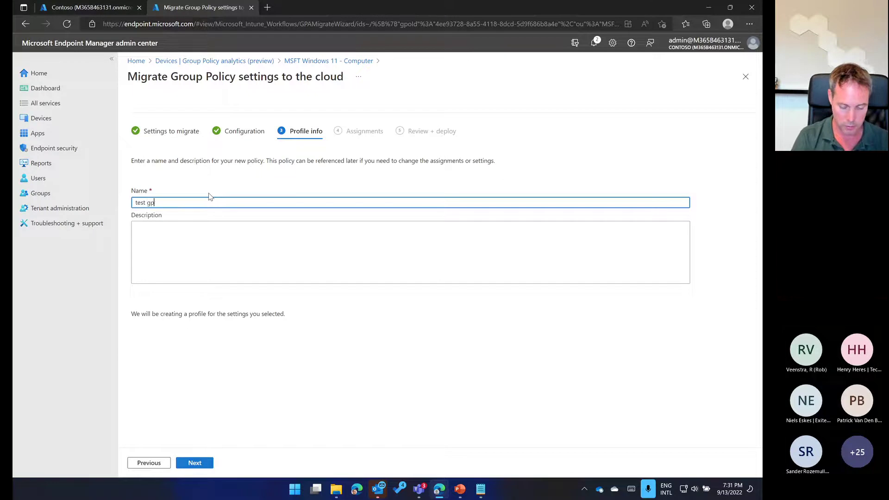
{"action": "type", "text": "o import"}
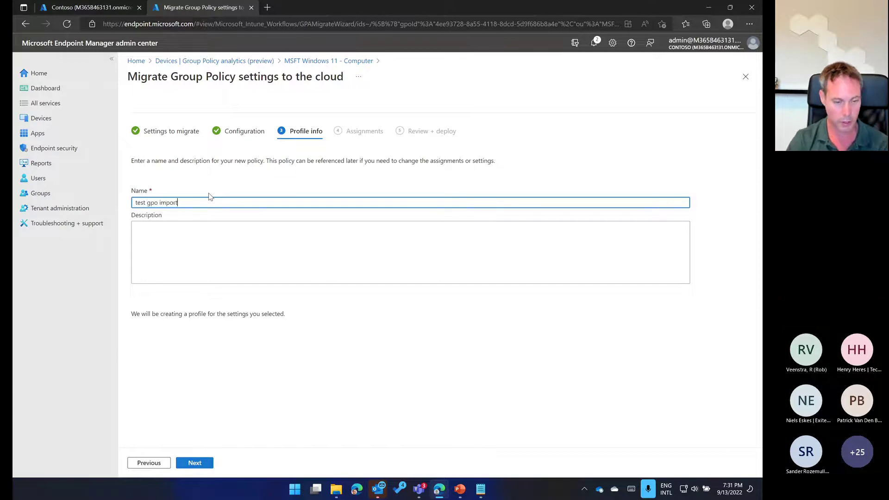
{"action": "left_click", "coordinate": [195, 463]}
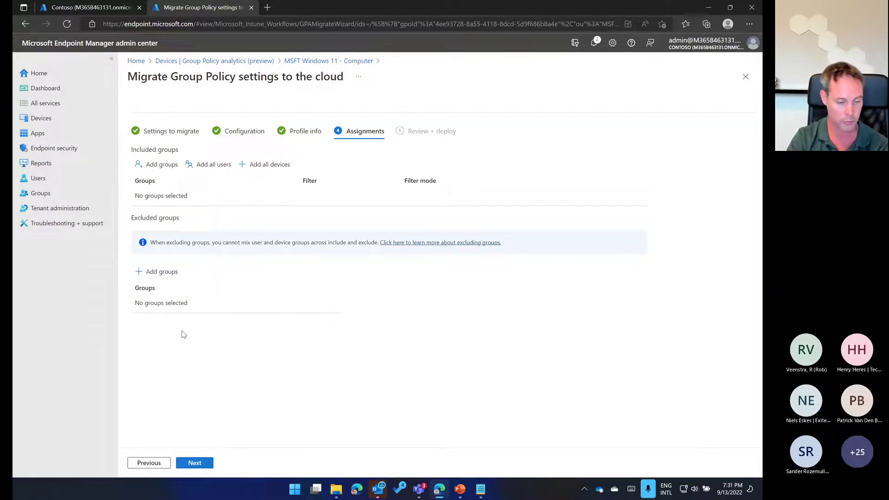
{"action": "left_click", "coordinate": [196, 464]}
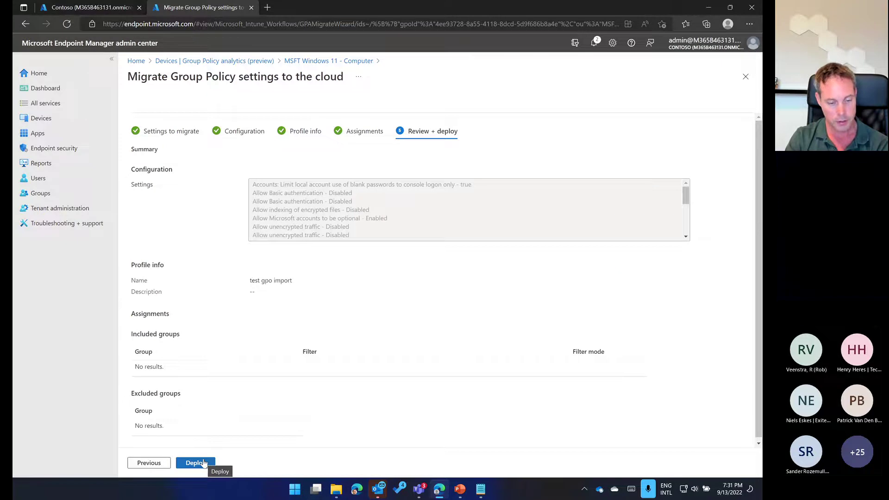
{"action": "left_click", "coordinate": [201, 467]}
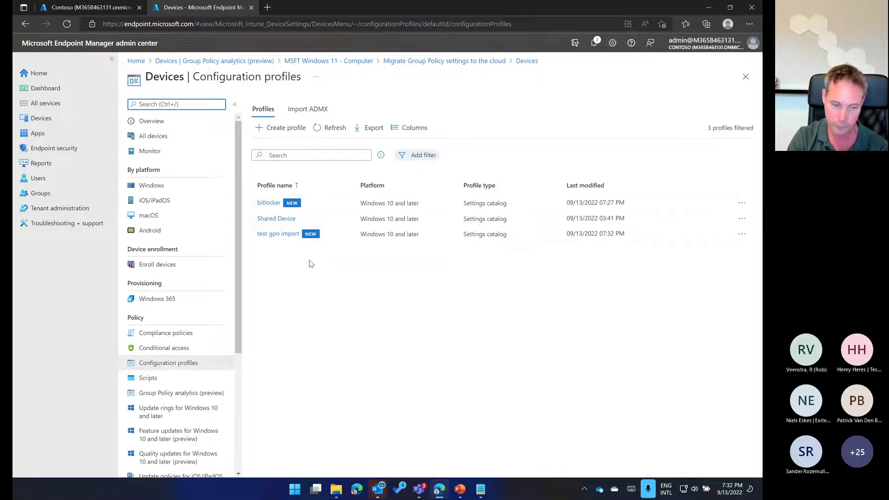
Examine the test gpo import profile's properties and its Microsoft App Store and Wi-Fi settings, and return to Group Policy analytics
{"action": "left_click", "coordinate": [284, 234]}
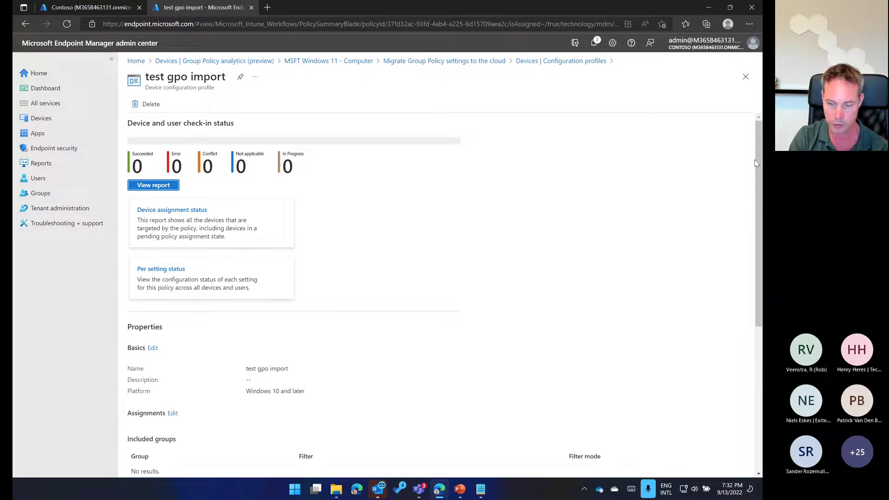
{"action": "left_click_drag", "start_coordinate": [757, 163], "coordinate": [758, 382]}
{"action": "scroll", "coordinate": [757, 257], "scroll_direction": "down", "scroll_amount": 1}
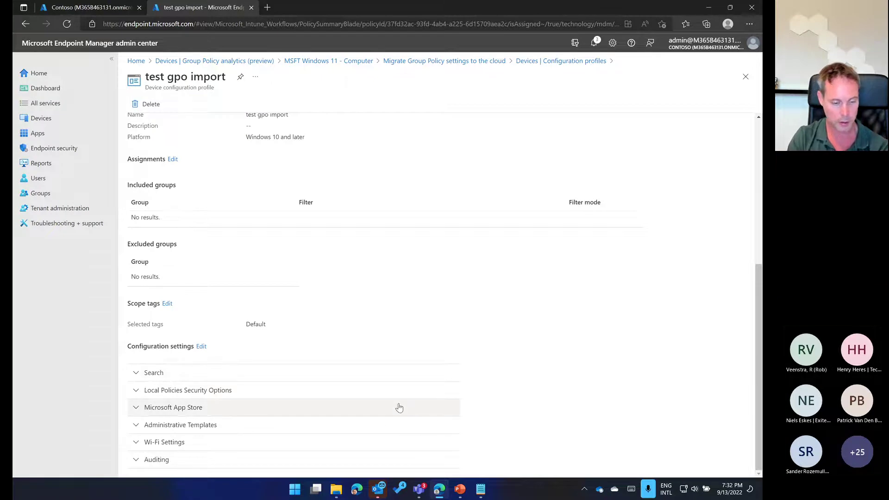
{"action": "left_click", "coordinate": [135, 408]}
{"action": "scroll", "coordinate": [348, 366], "scroll_direction": "down", "scroll_amount": 2}
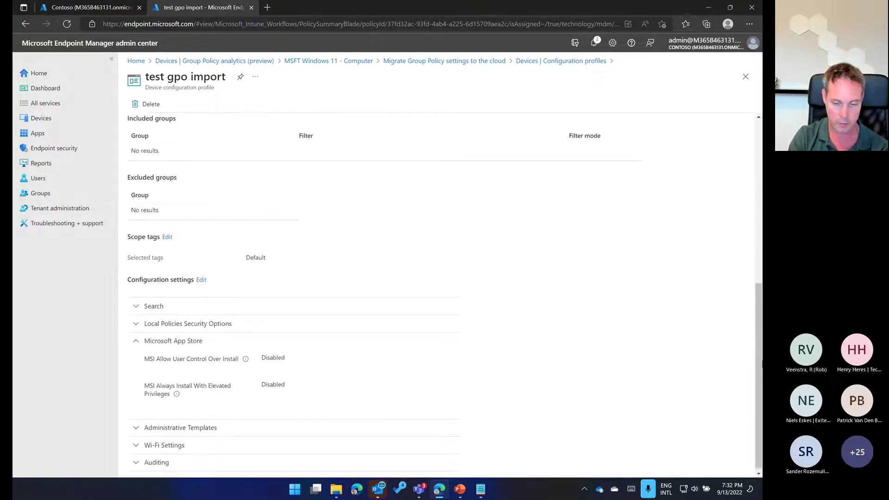
{"action": "left_click", "coordinate": [143, 449]}
{"action": "scroll", "coordinate": [756, 371], "scroll_direction": "down", "scroll_amount": 2}
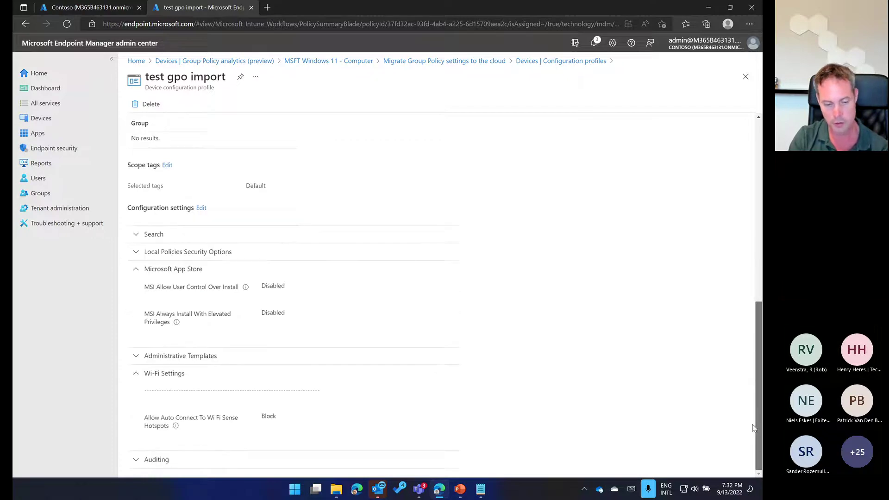
{"action": "scroll", "coordinate": [753, 428], "scroll_direction": "up", "scroll_amount": 8}
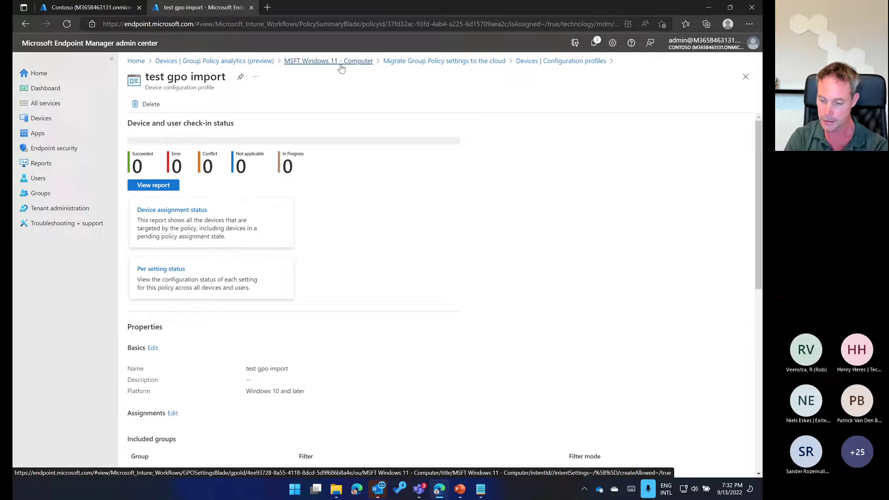
{"action": "left_click", "coordinate": [223, 64]}
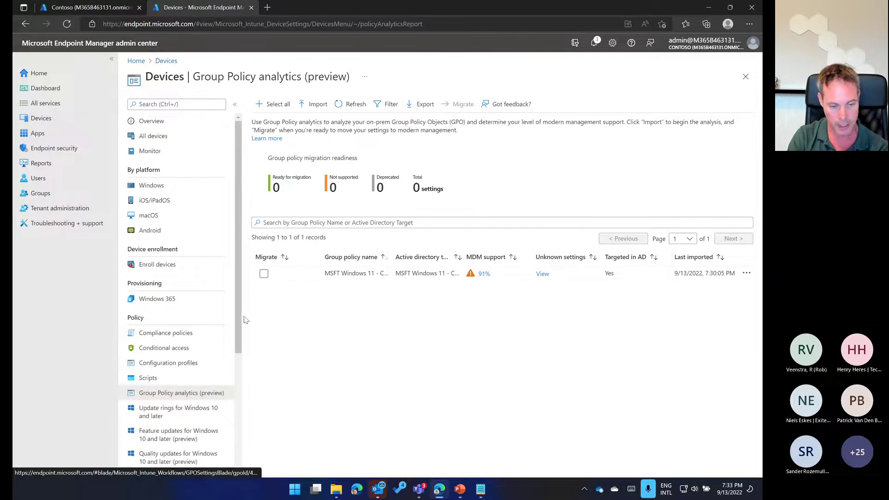
Start an ADMX import from the configuration profiles and upload AcrobatReaderDC.admx from the ADMX folder as the ADMX file
{"action": "left_click", "coordinate": [198, 367]}
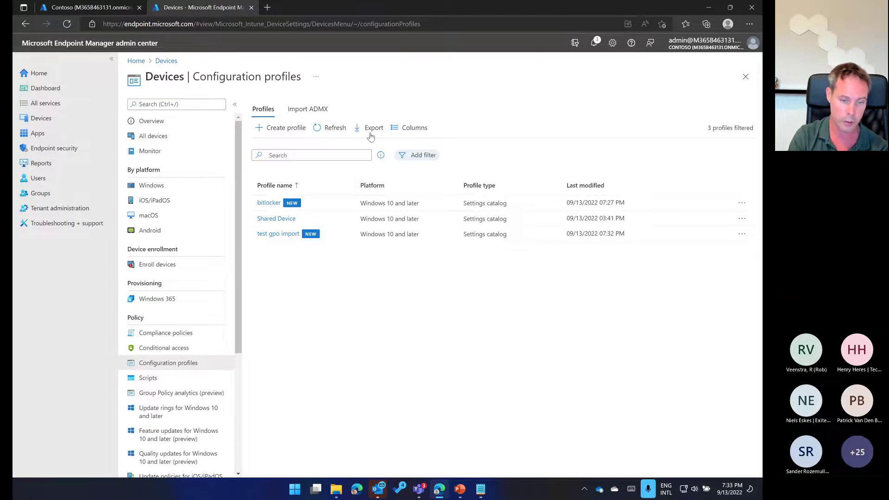
{"action": "left_click", "coordinate": [317, 111]}
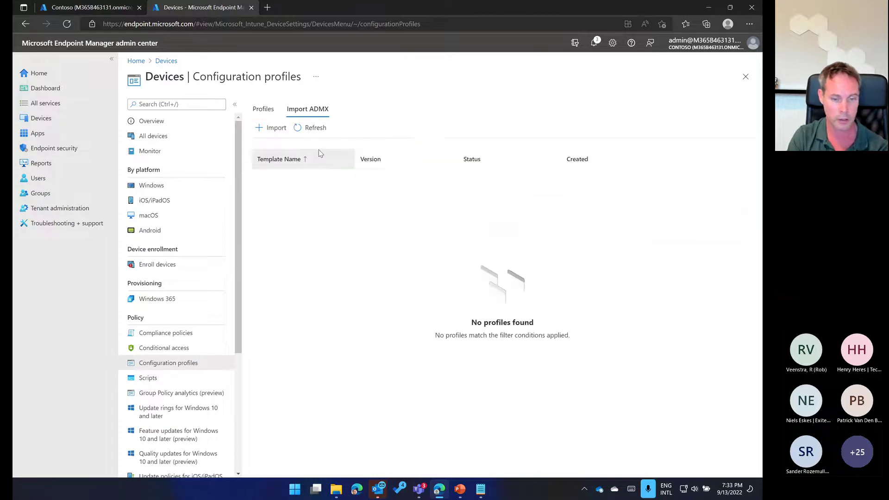
{"action": "left_click", "coordinate": [273, 130]}
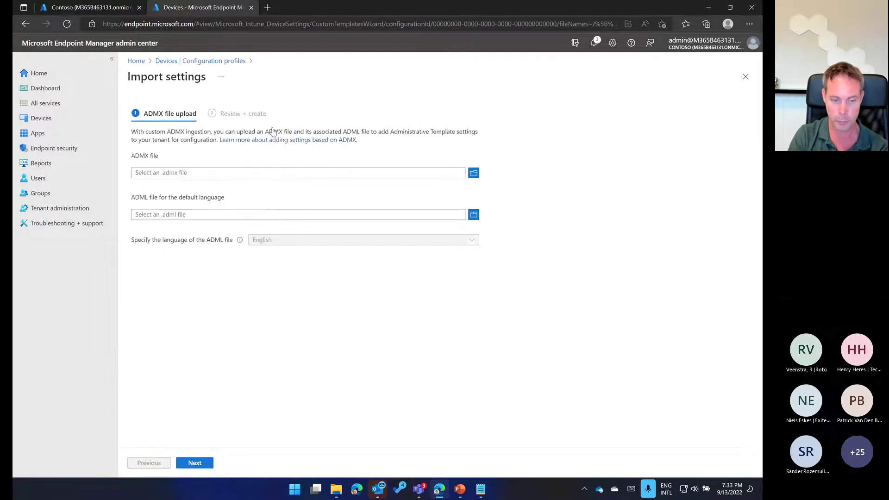
{"action": "left_click", "coordinate": [474, 173]}
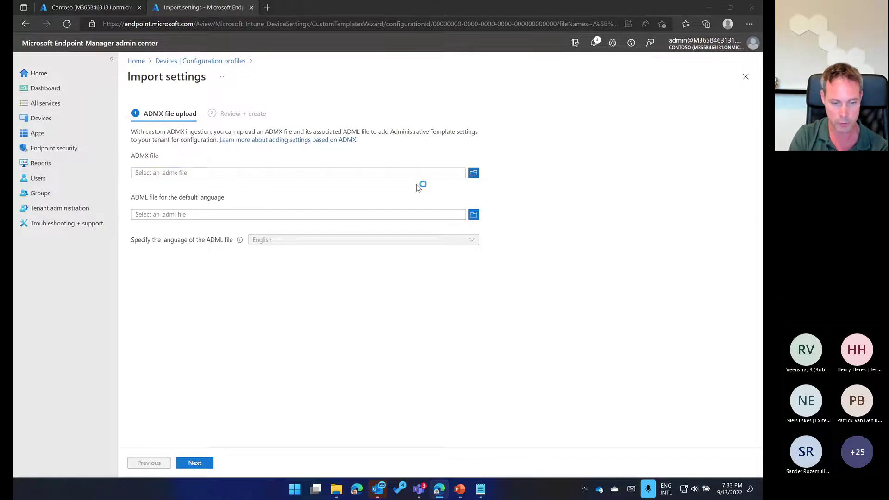
{"action": "double_click", "coordinate": [116, 75]}
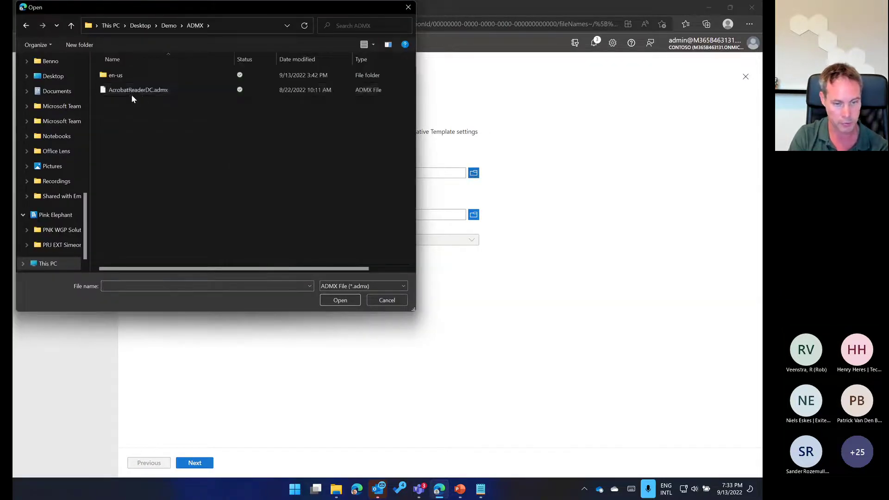
{"action": "left_click", "coordinate": [132, 92]}
{"action": "left_click", "coordinate": [339, 300]}
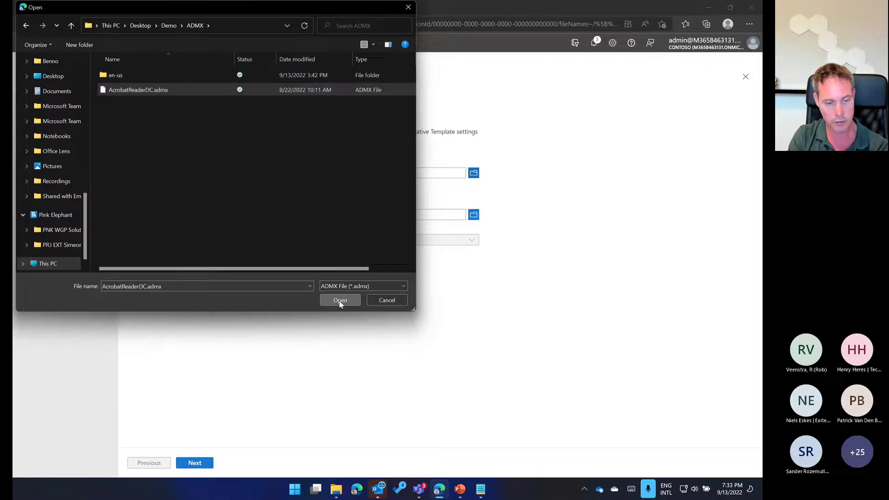
Upload AcrobatReaderDC.adml from the en-us folder as the default-language ADML file, create the import, and refresh the list of imported templates
{"action": "left_click", "coordinate": [473, 214]}
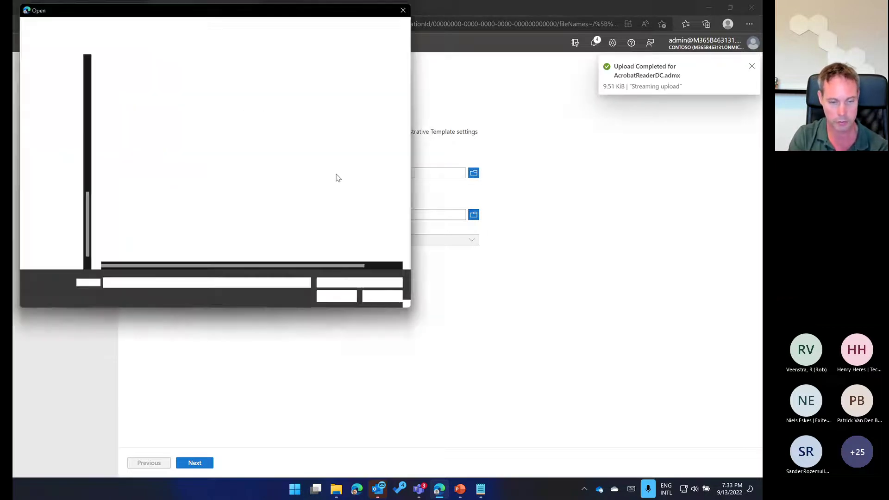
{"action": "left_click", "coordinate": [139, 76]}
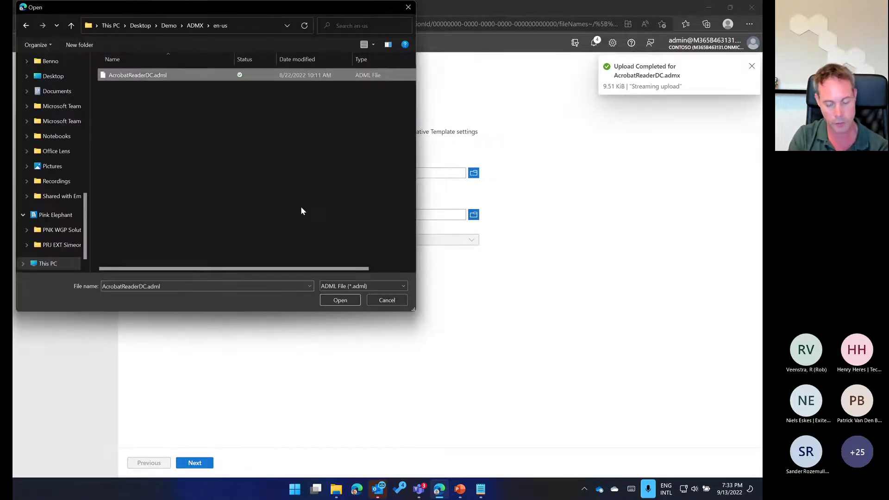
{"action": "left_click", "coordinate": [341, 300]}
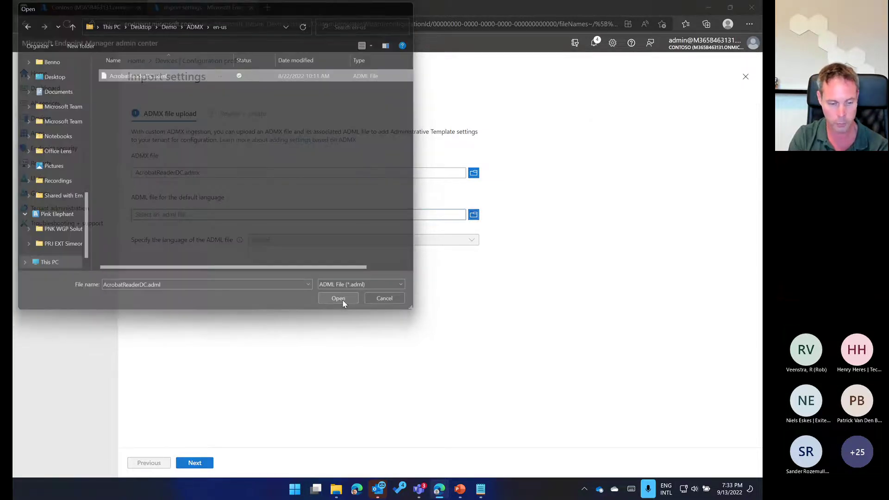
{"action": "left_click", "coordinate": [204, 465]}
{"action": "left_click", "coordinate": [204, 465]}
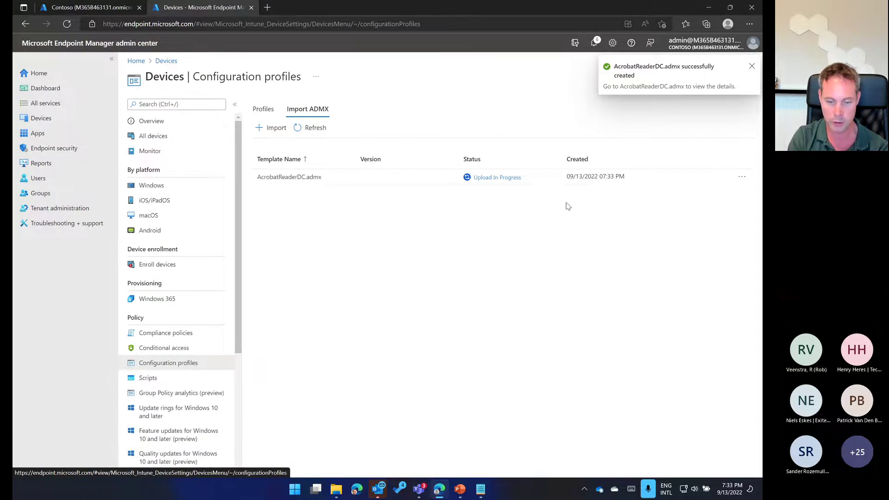
{"action": "left_click", "coordinate": [320, 136]}
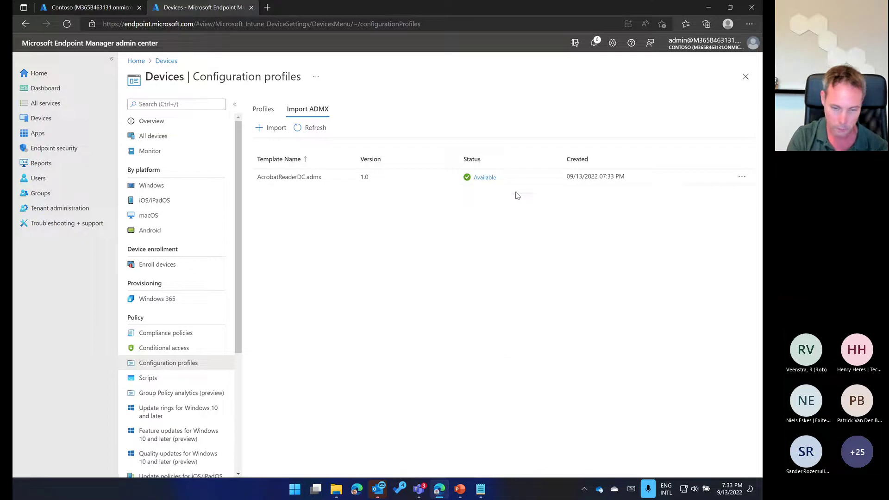
Start a new configuration profile for Windows 10 and later from the Imported Administrative templates (Preview) template
{"action": "left_click", "coordinate": [268, 113]}
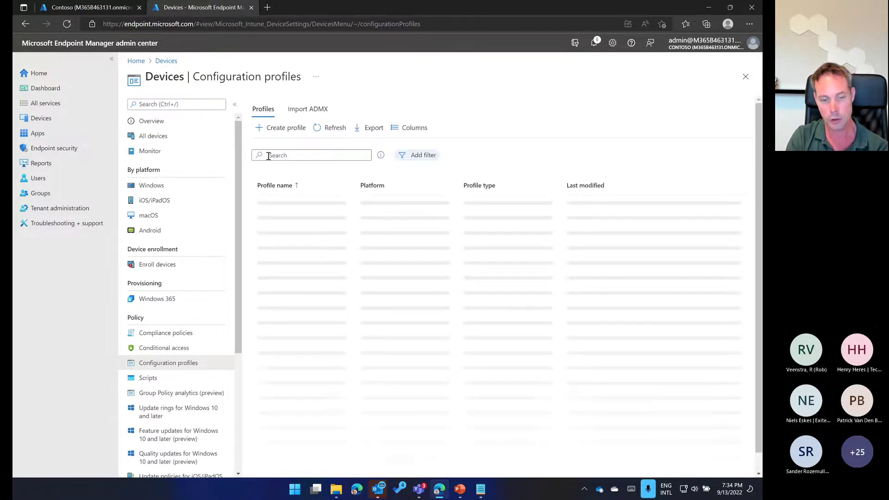
{"action": "left_click", "coordinate": [283, 129]}
{"action": "left_click", "coordinate": [587, 111]}
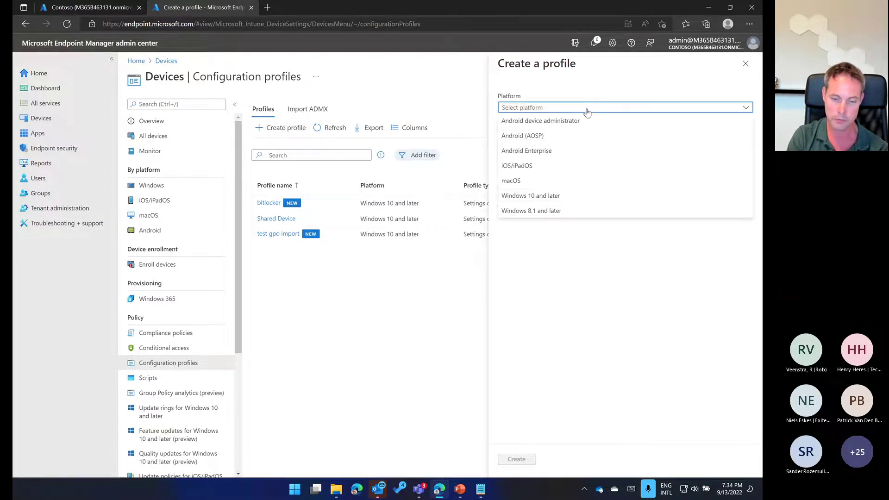
{"action": "left_click", "coordinate": [570, 196]}
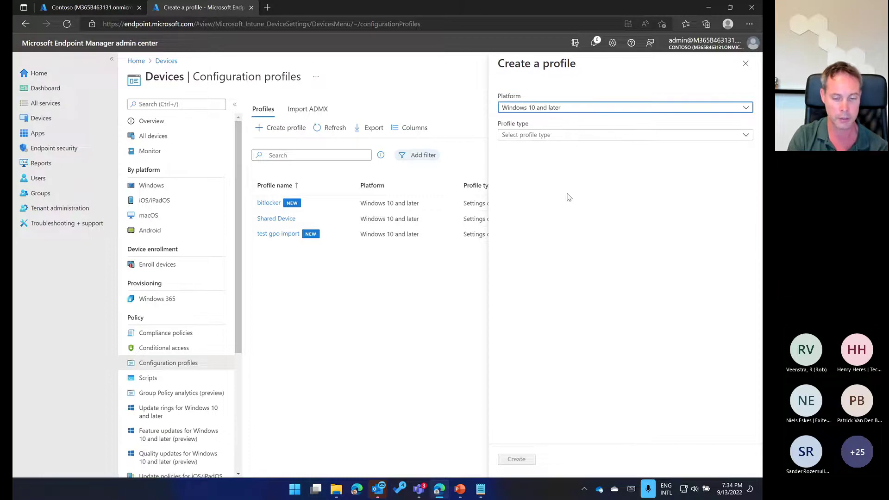
{"action": "left_click", "coordinate": [548, 135]}
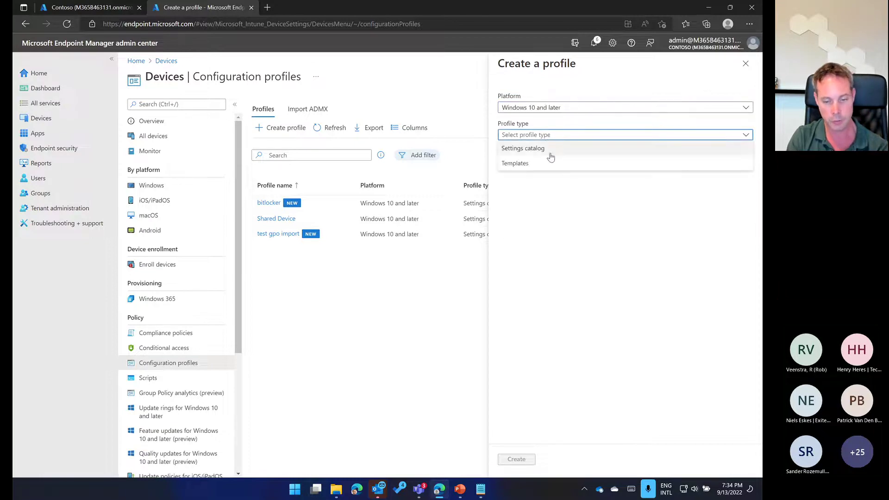
{"action": "left_click", "coordinate": [521, 163]}
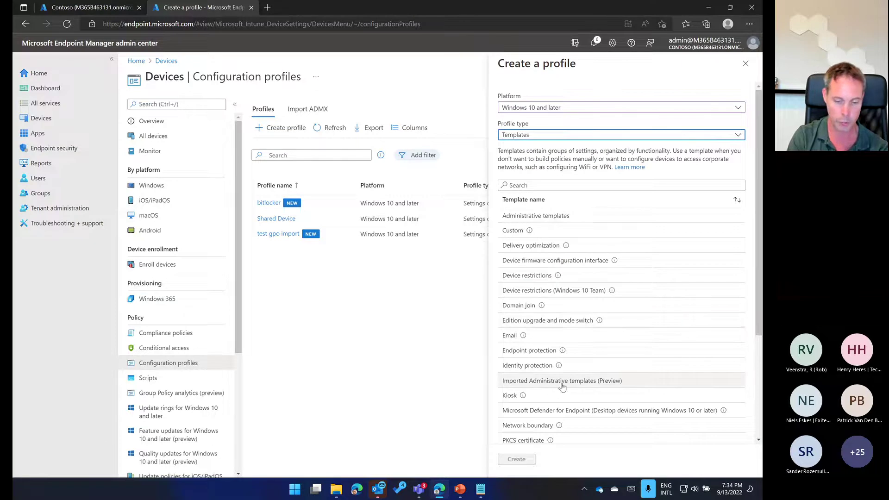
{"action": "left_click", "coordinate": [610, 384]}
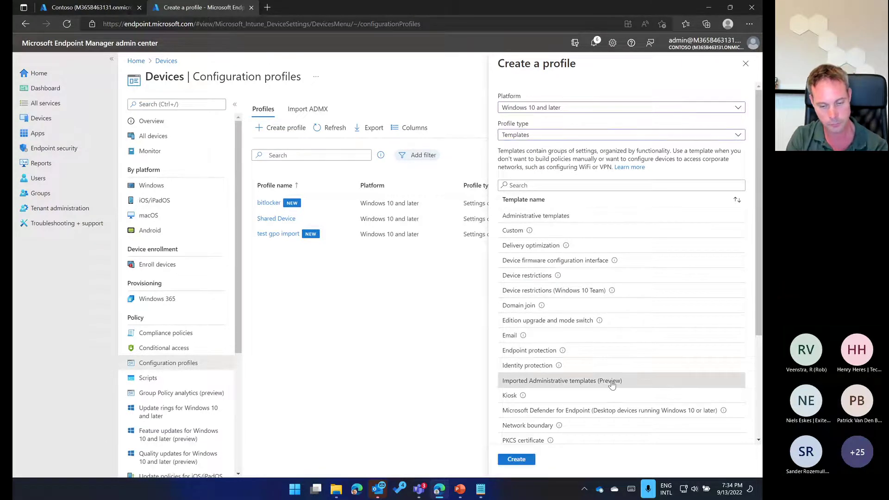
{"action": "left_click", "coordinate": [528, 460]}
Name the profile "adobe" and list all of its Adobe Acrobat Reader DC configuration settings
{"action": "left_click", "coordinate": [324, 133]}
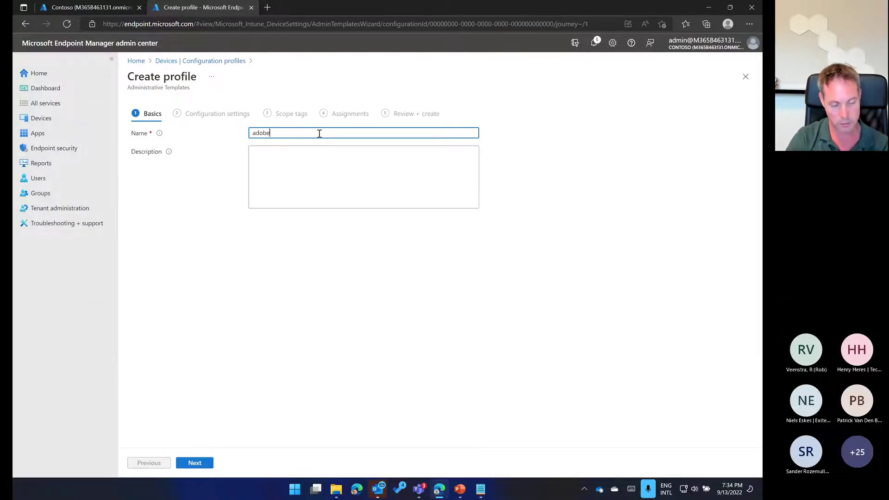
{"action": "left_click", "coordinate": [194, 462]}
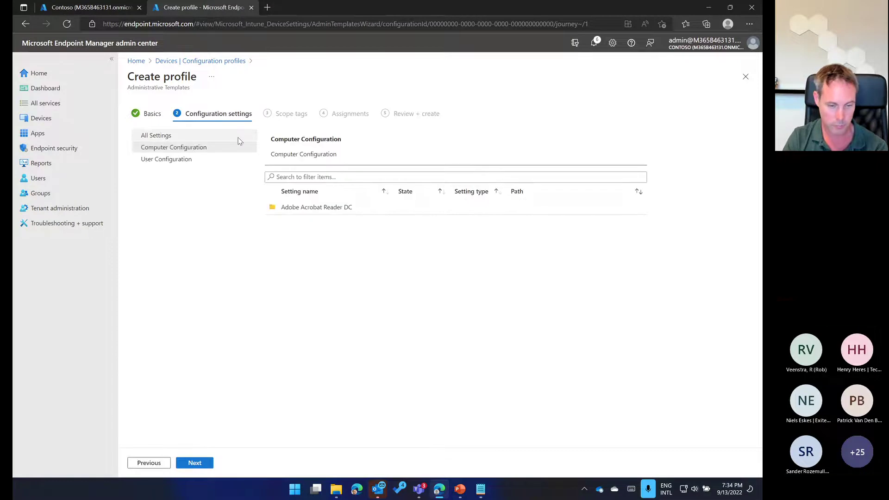
{"action": "left_click", "coordinate": [156, 135]}
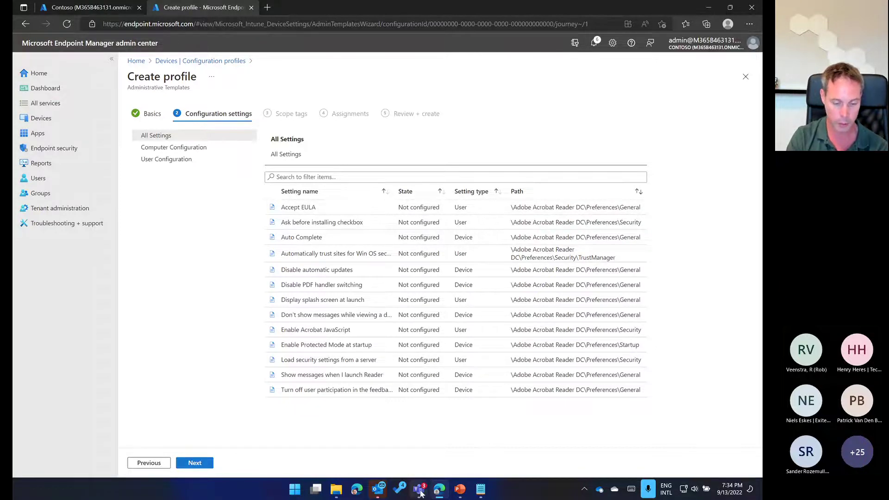
{"action": "mouse_move", "coordinate": [420, 493]}
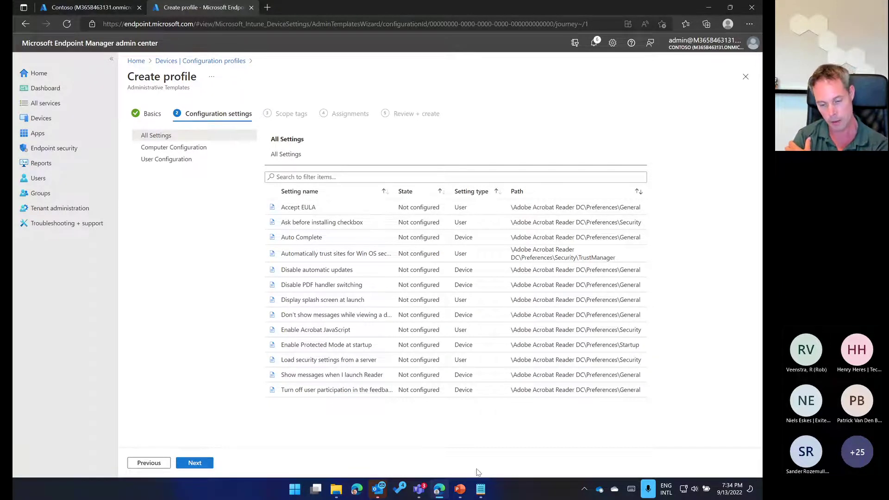
{"action": "mouse_move", "coordinate": [459, 494]}
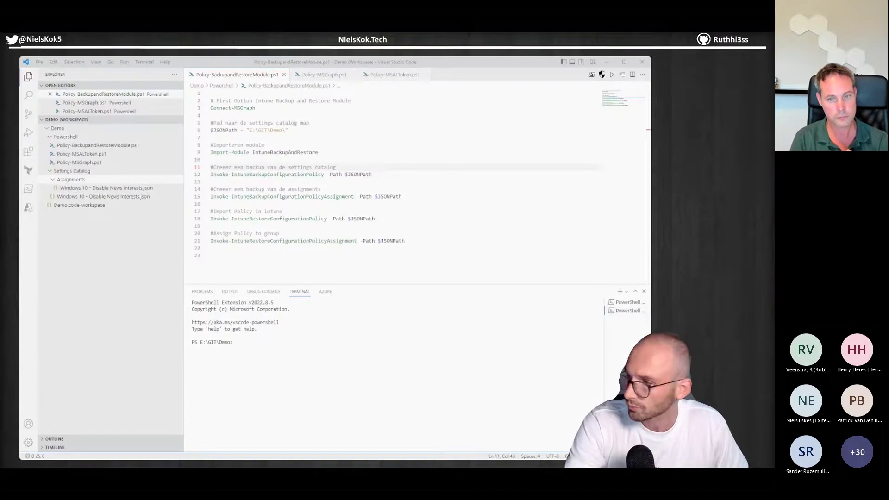
Switch from Visual Studio Code to the Endpoint Manager browser window, show the device configuration profiles, and widen the Profile name column
{"action": "key", "text": "alt+Tab"}
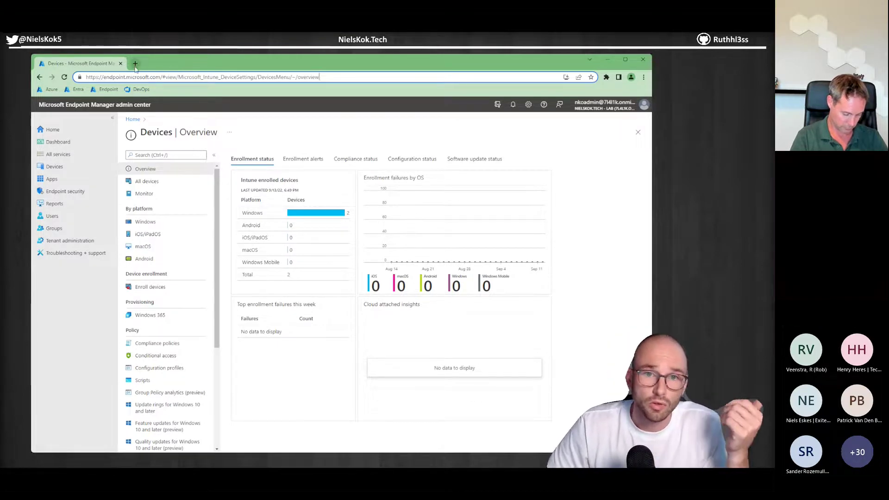
{"action": "left_click", "coordinate": [61, 170]}
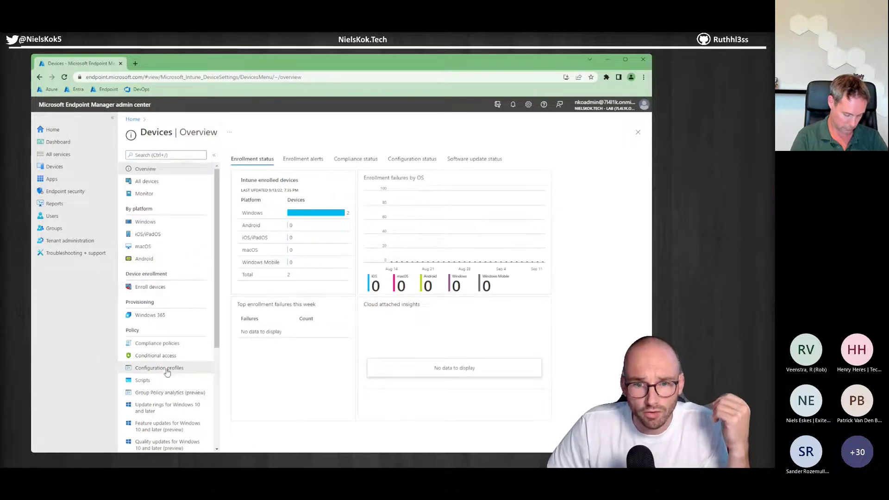
{"action": "left_click", "coordinate": [166, 369]}
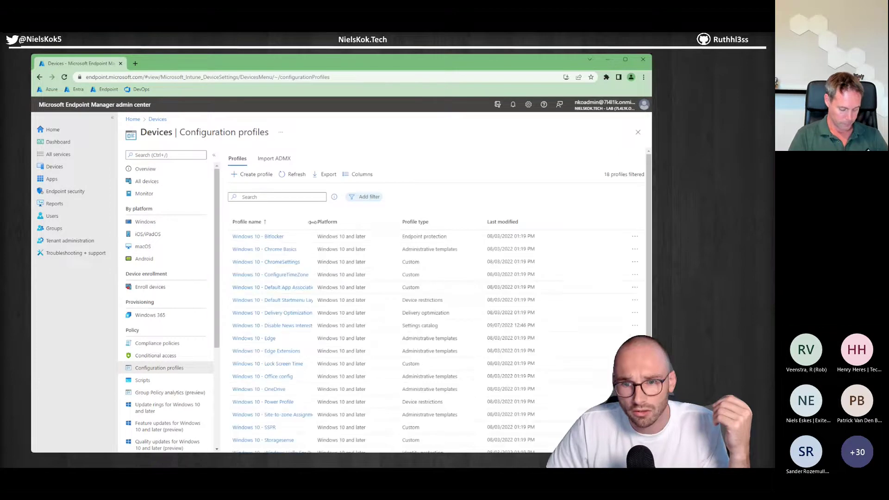
{"action": "left_click_drag", "start_coordinate": [312, 221], "coordinate": [377, 222]}
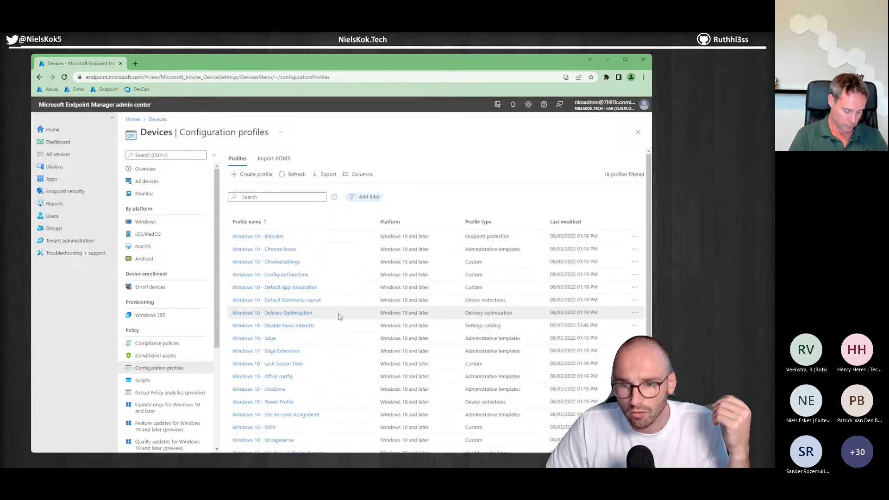
Locate the "Windows 10 - Disable News Interests" settings catalog profile in the list and open it
{"action": "scroll", "coordinate": [338, 316], "scroll_direction": "down", "scroll_amount": 1}
{"action": "left_click_drag", "start_coordinate": [341, 322], "coordinate": [265, 324]}
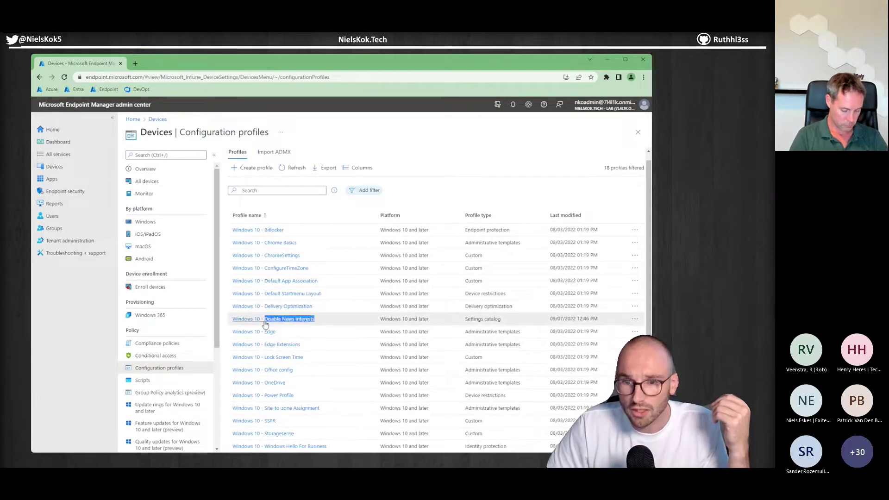
{"action": "left_click_drag", "start_coordinate": [502, 319], "coordinate": [238, 323]}
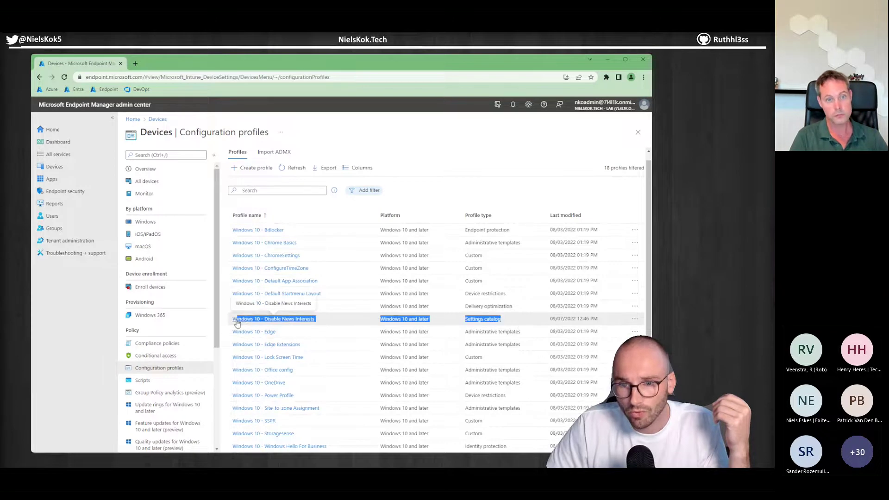
{"action": "left_click", "coordinate": [461, 159]}
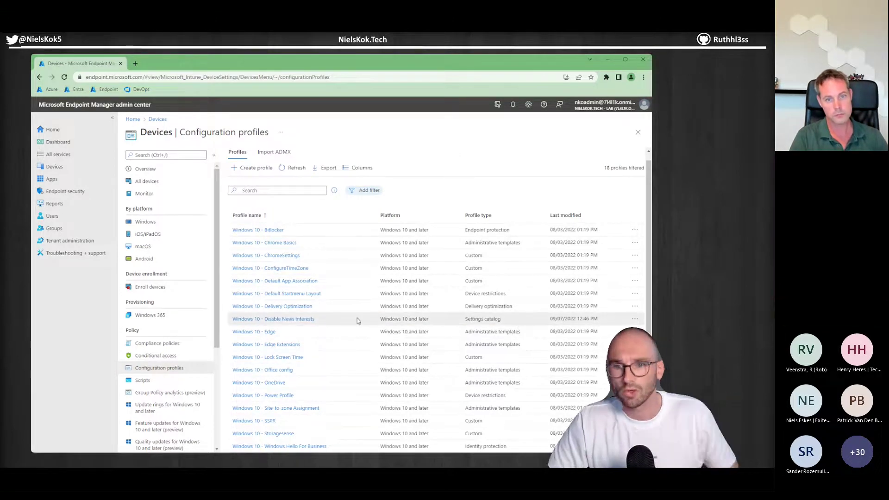
{"action": "left_click", "coordinate": [289, 320]}
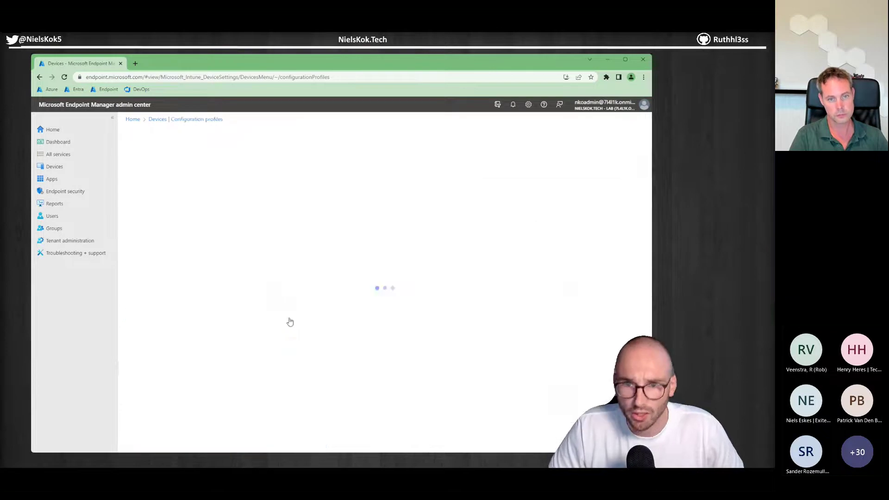